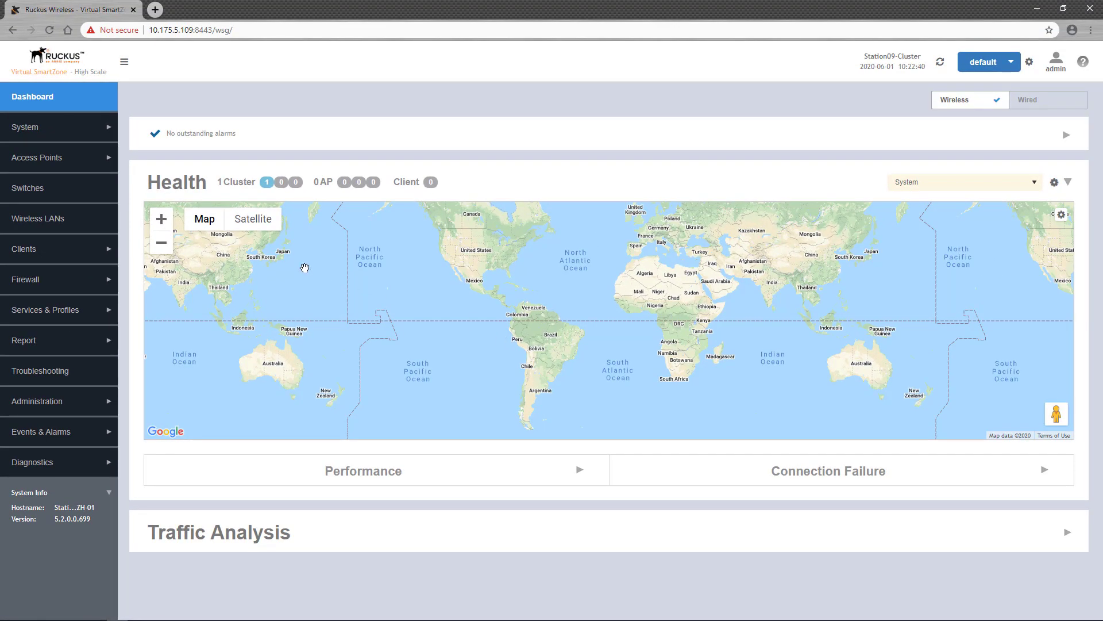
In the firewall's application control, start a new application policy for MSP-Domain-01 and name it Guest Application Policy
left_click(82, 281)
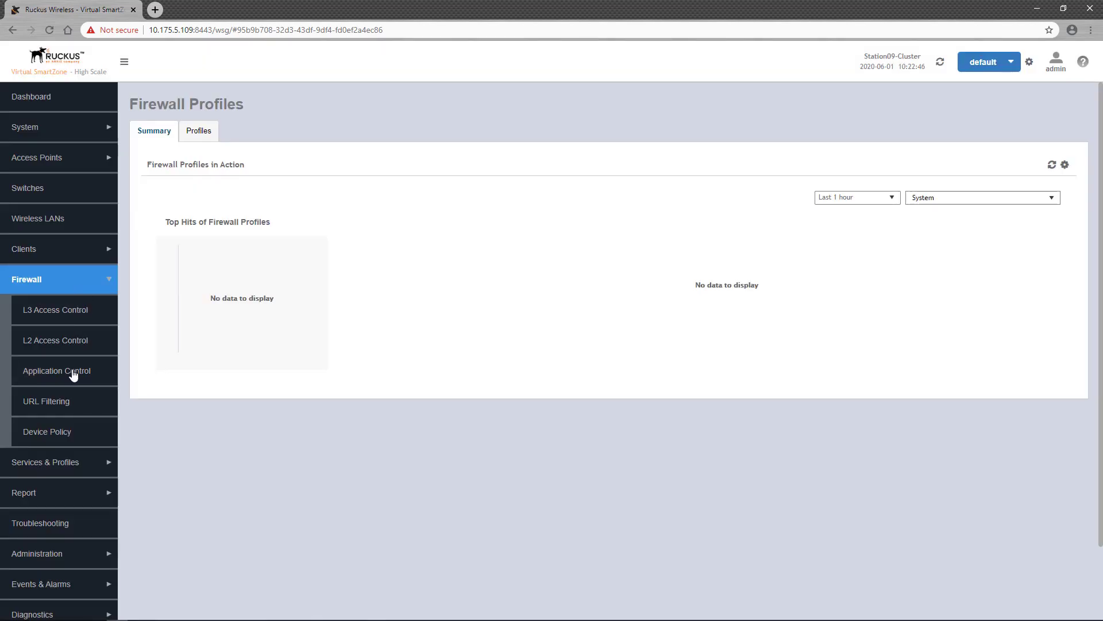
left_click(73, 374)
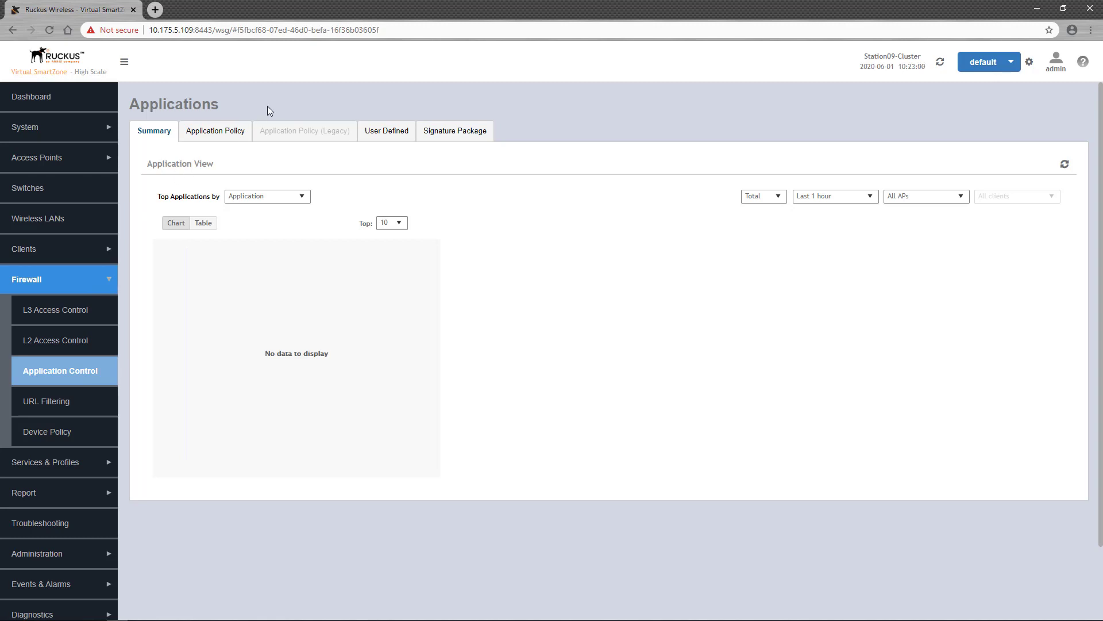
left_click(226, 131)
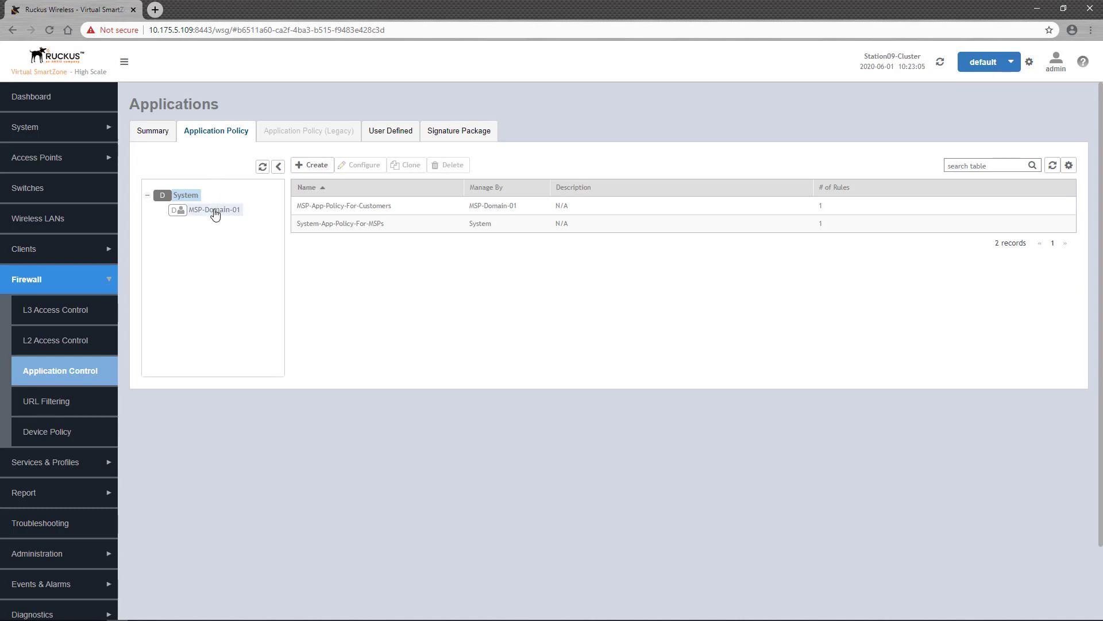
left_click(215, 210)
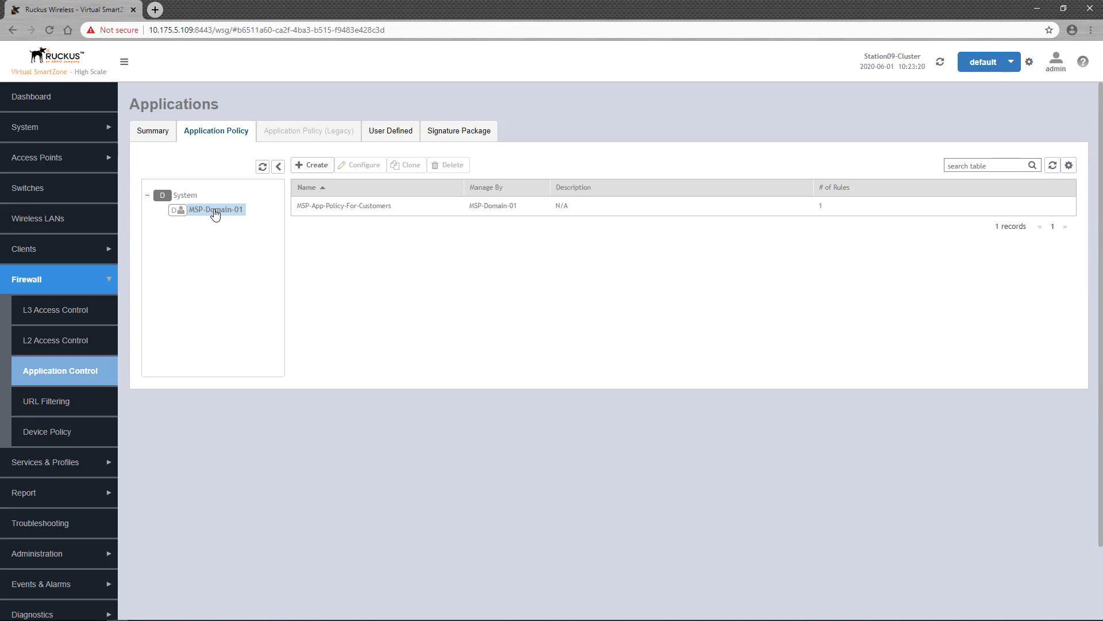
left_click(311, 165)
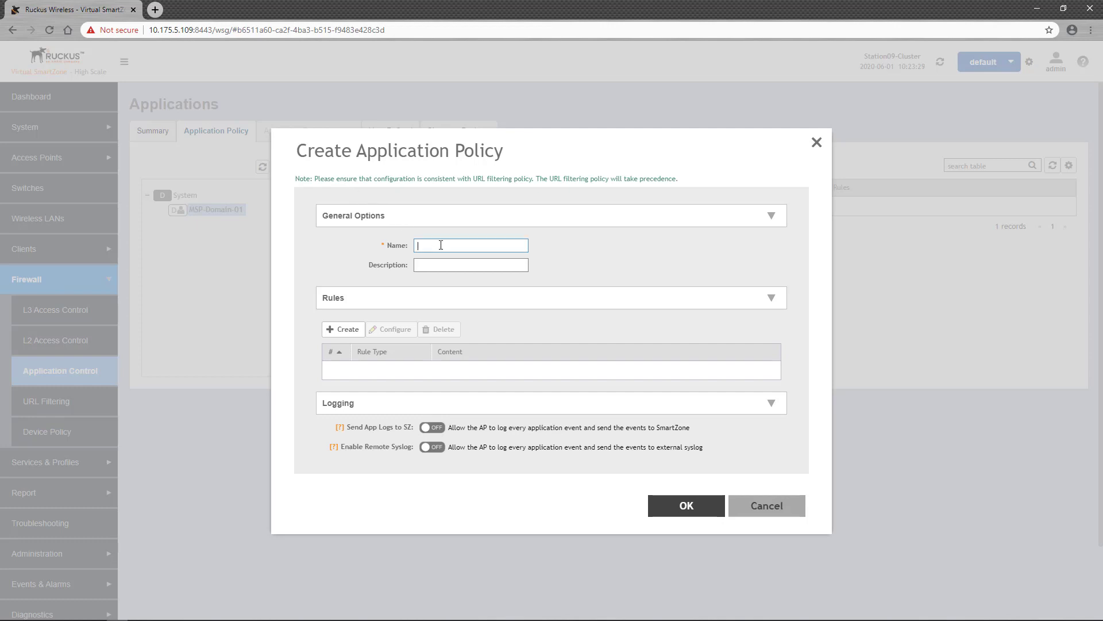
type("Guest Application Policy")
Start a new rule in the policy with Denial Rules as its rule type
left_click(357, 331)
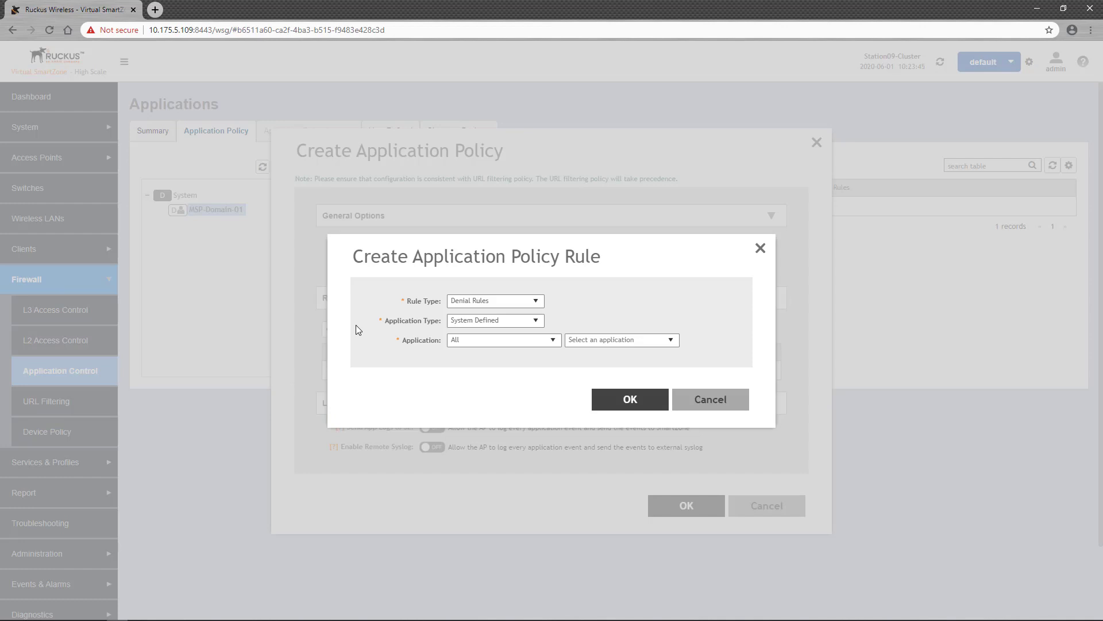
left_click(538, 306)
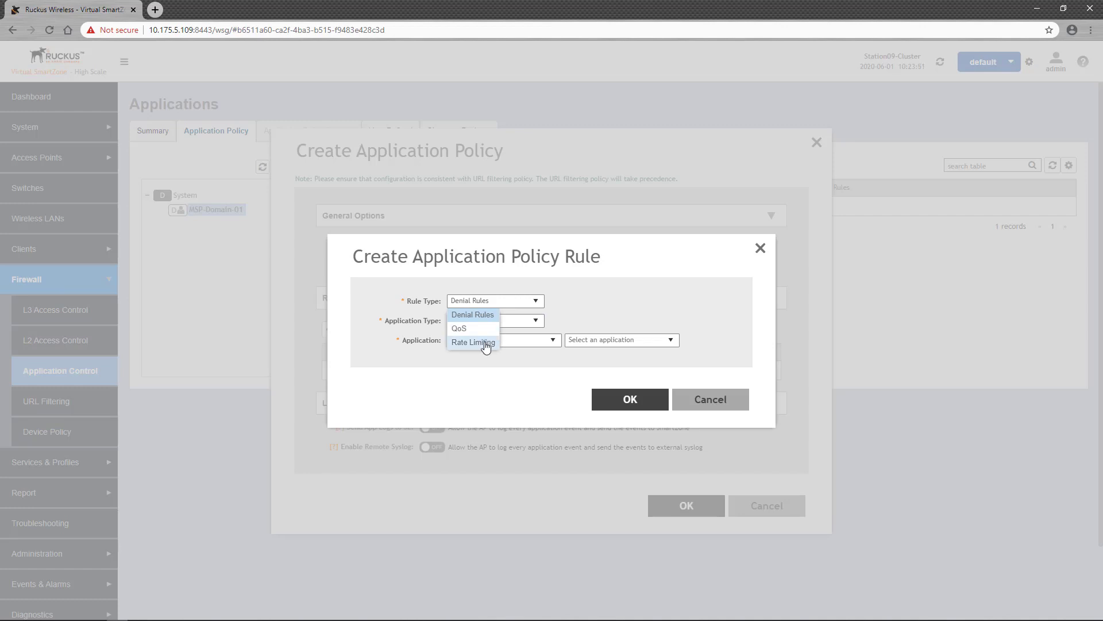
left_click(473, 315)
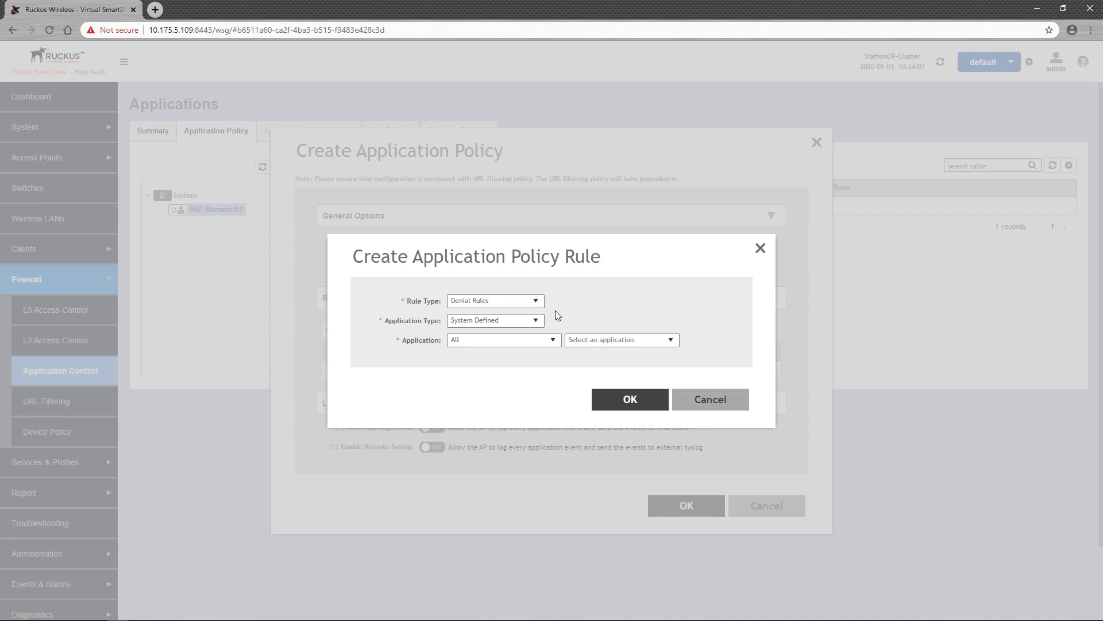
Examine the application choices for the User Defined and System Defined types, leaving the rule on System Defined
left_click(539, 324)
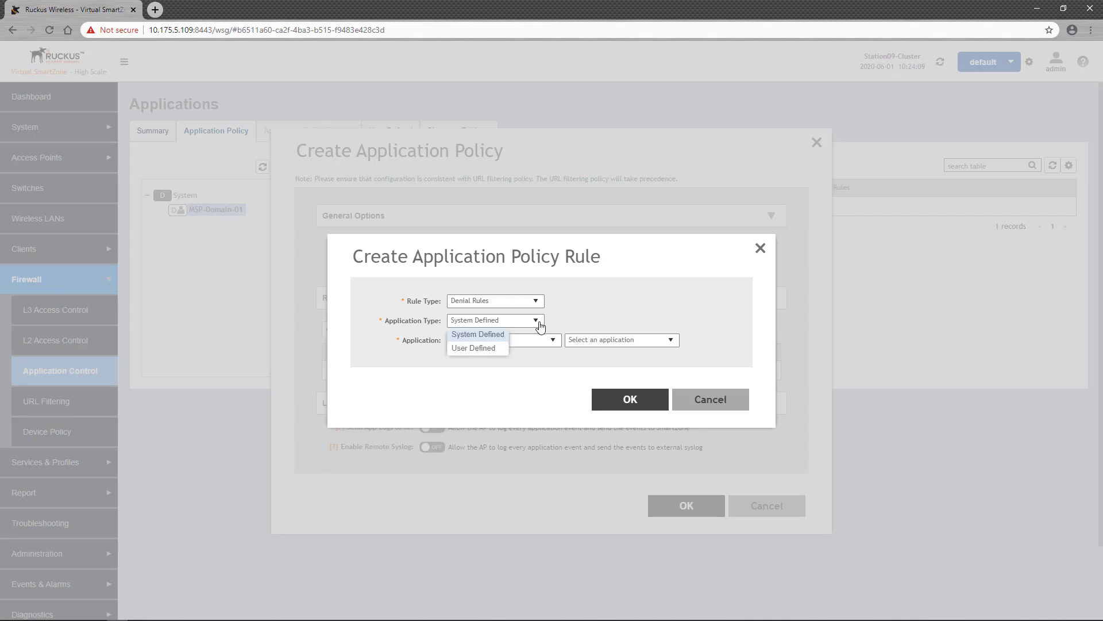
left_click(485, 348)
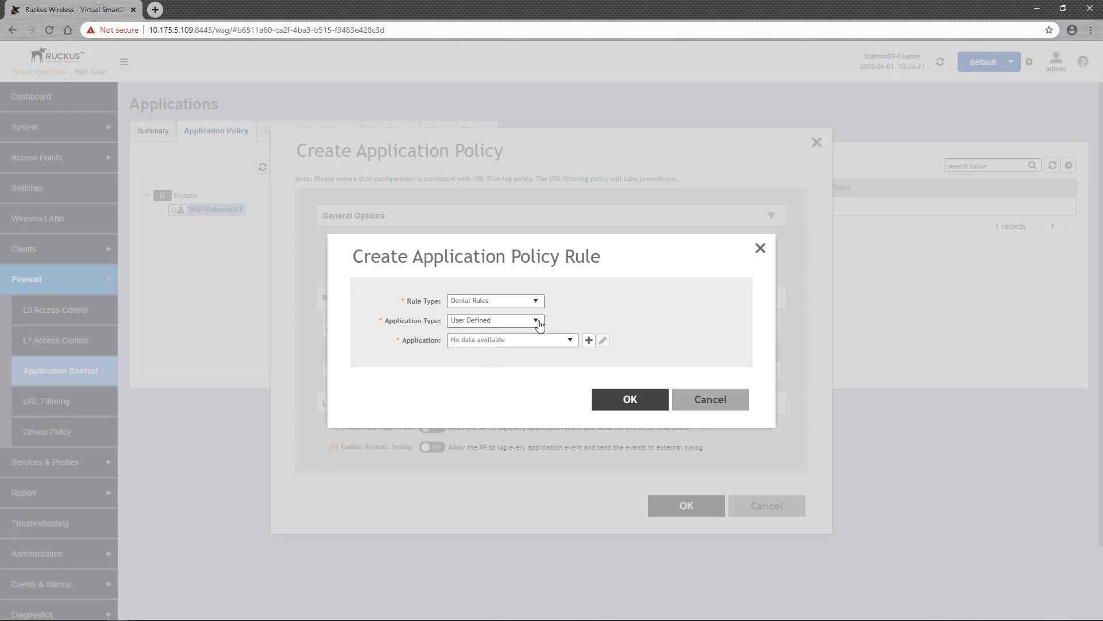
left_click(571, 341)
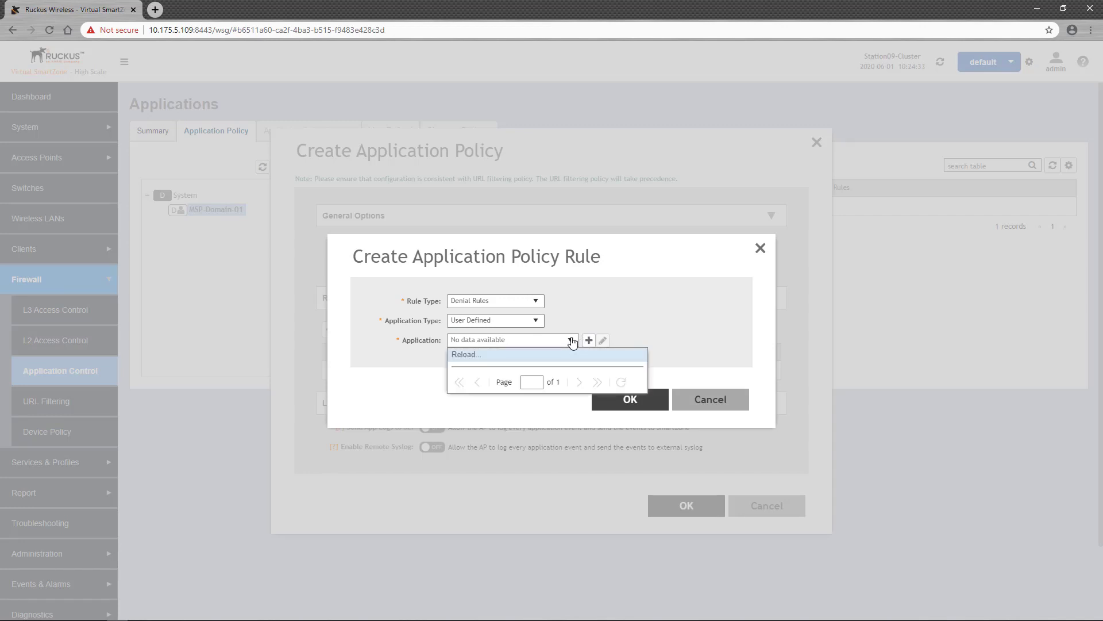
left_click(537, 323)
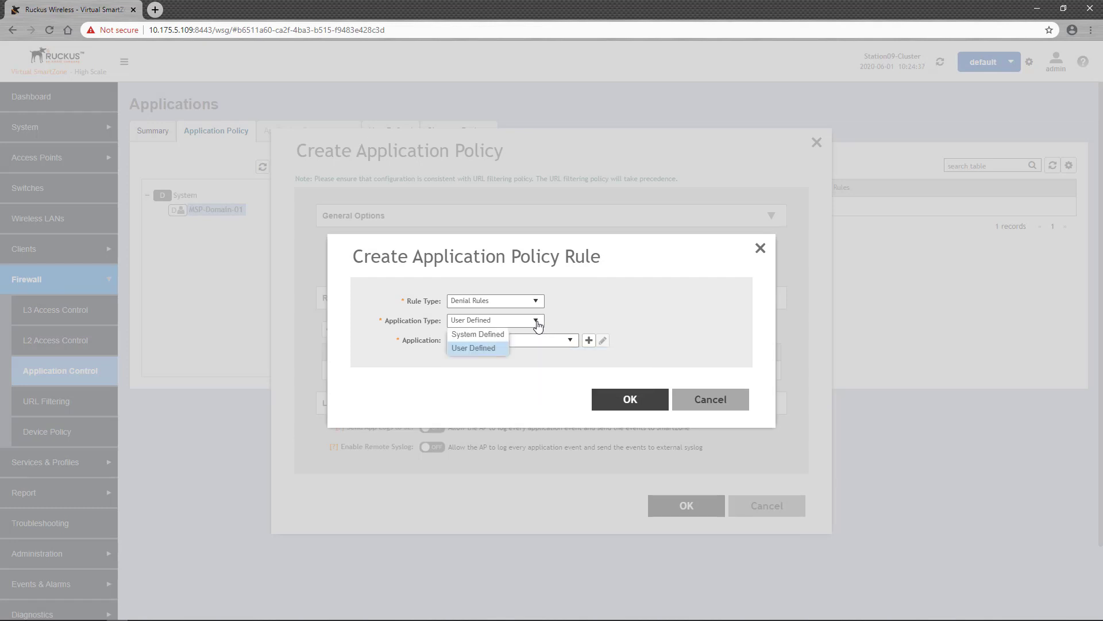
left_click(501, 337)
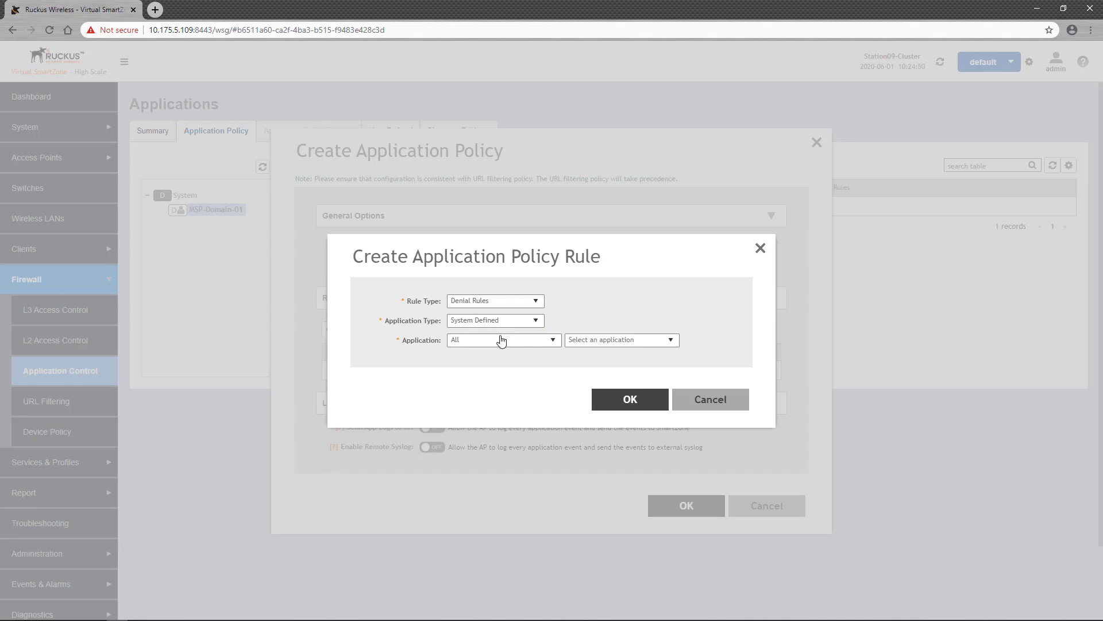
left_click(670, 342)
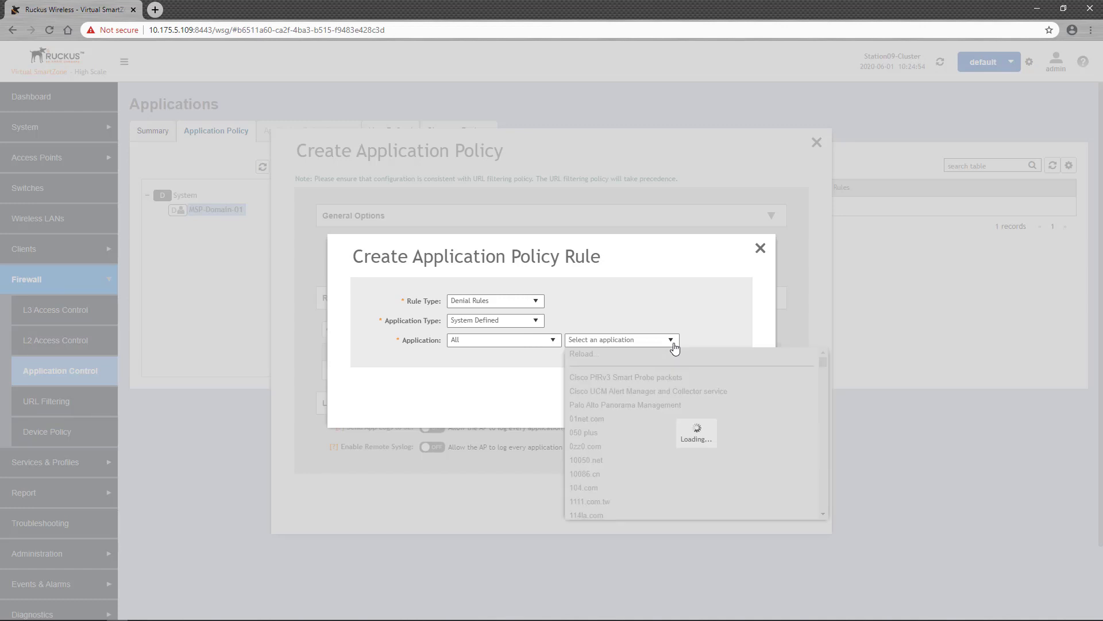
mouse_move(823, 362)
left_mouse_down()
mouse_move(835, 425)
mouse_move(823, 483)
mouse_move(820, 362)
left_mouse_up()
left_click(581, 339)
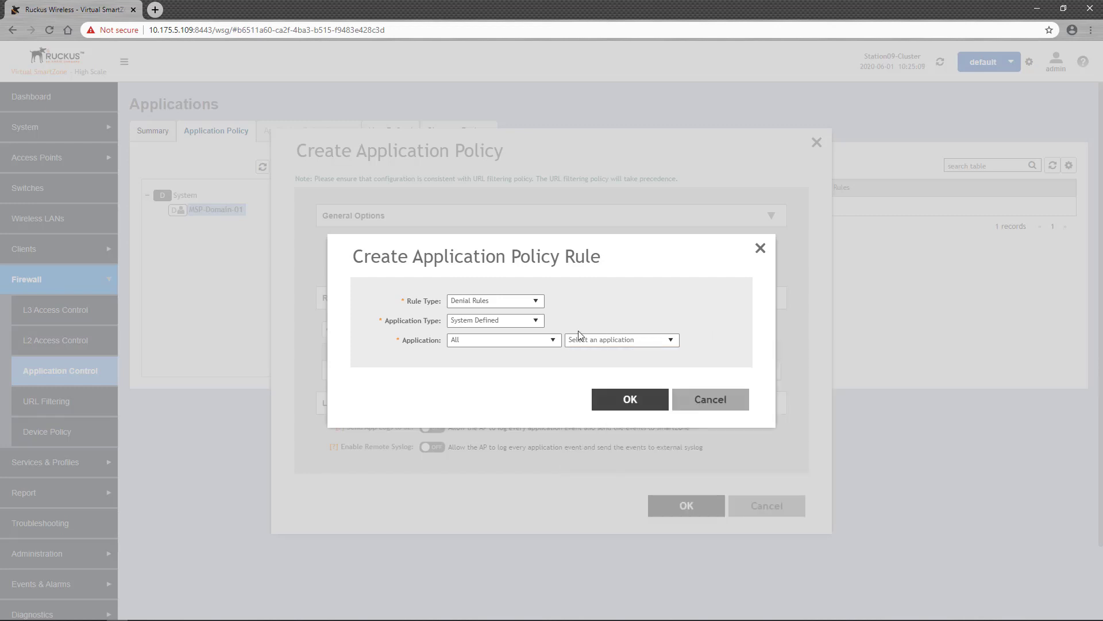
Set the denial rule's application to Hulu in the Audio/Video category and save the rule
left_click(554, 341)
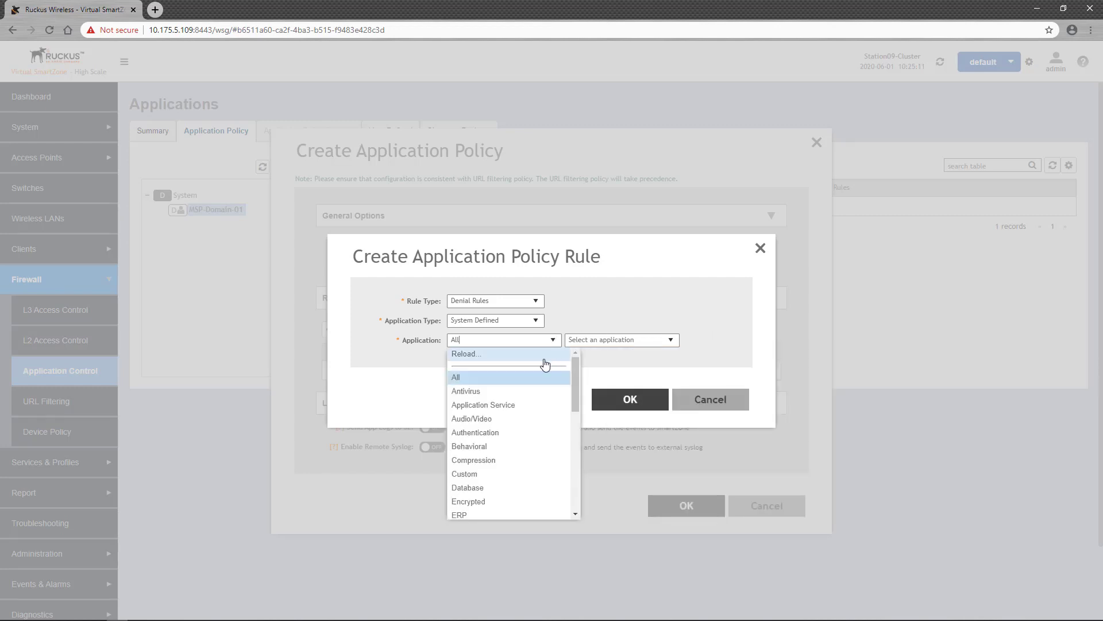
left_click(498, 421)
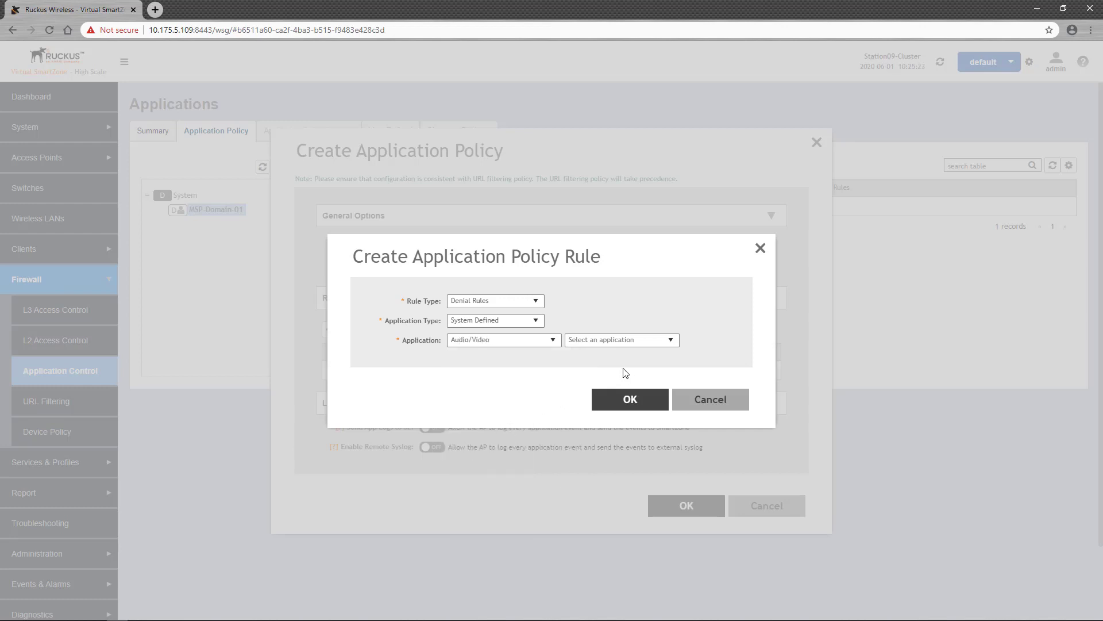
left_click(672, 342)
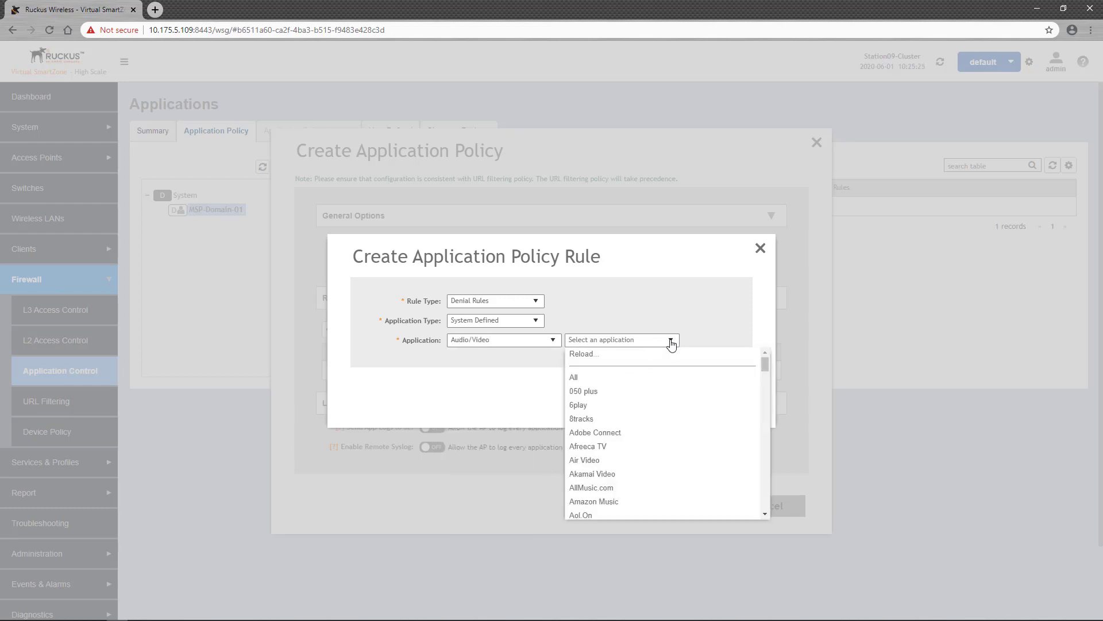
left_click_drag(763, 371, 774, 408)
left_click(711, 431)
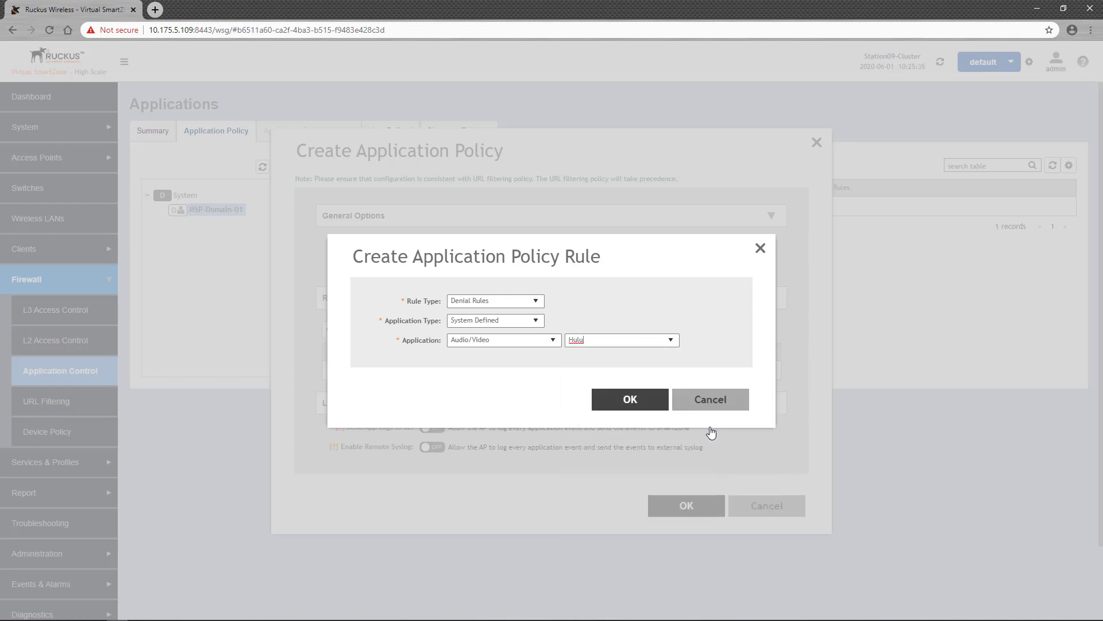
left_click(627, 401)
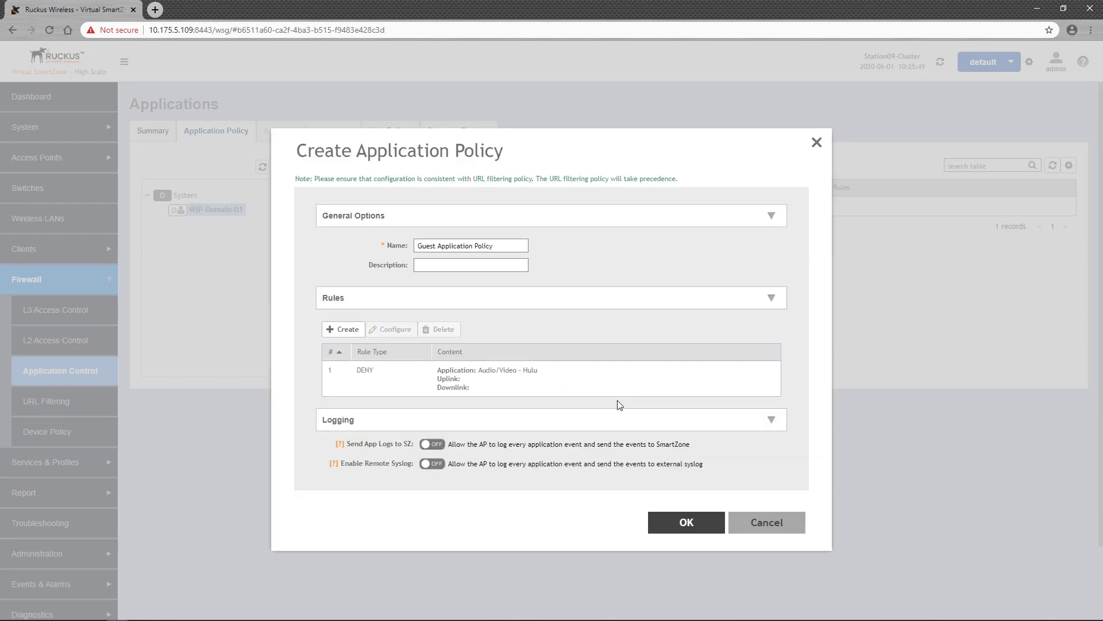
Start a second rule of type QoS for the HBO GO application in the Audio/Video category
left_click(344, 331)
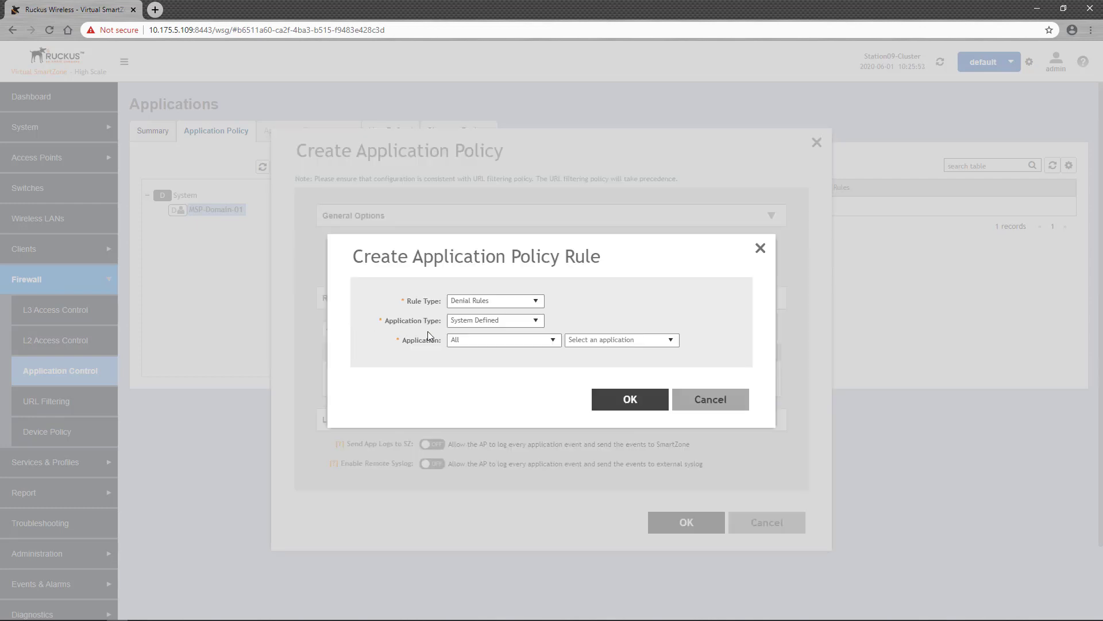
left_click(537, 302)
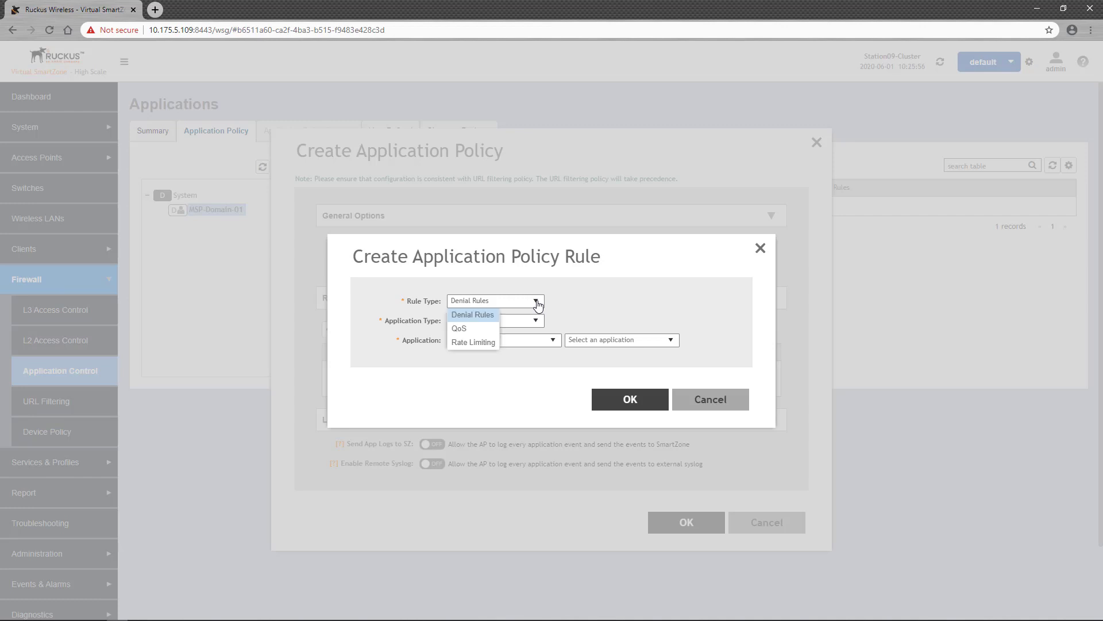
left_click(485, 329)
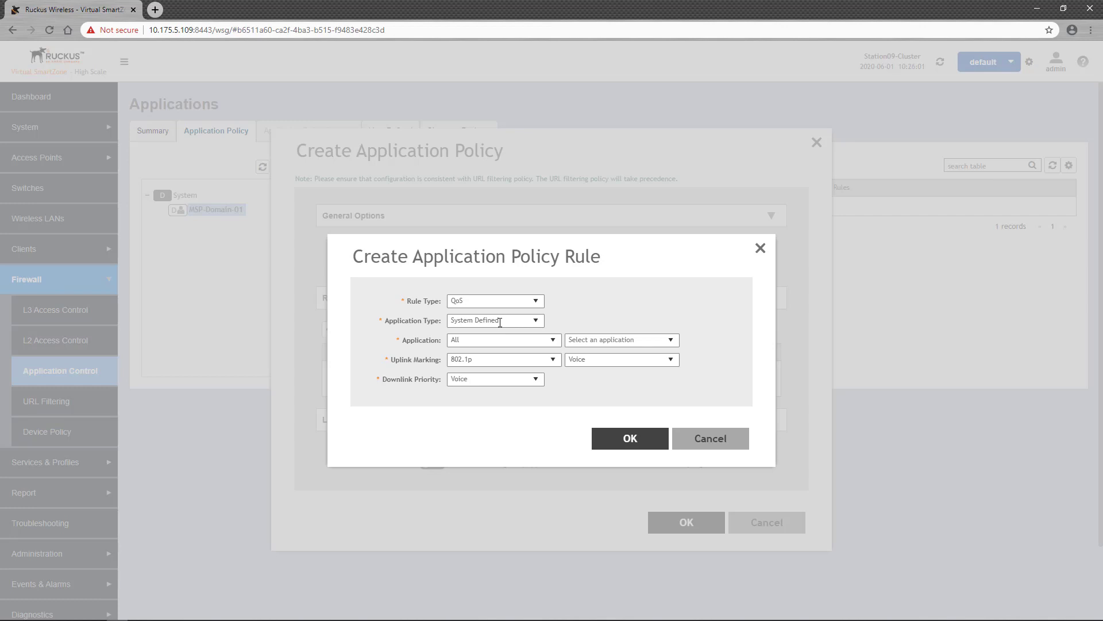
left_click(553, 342)
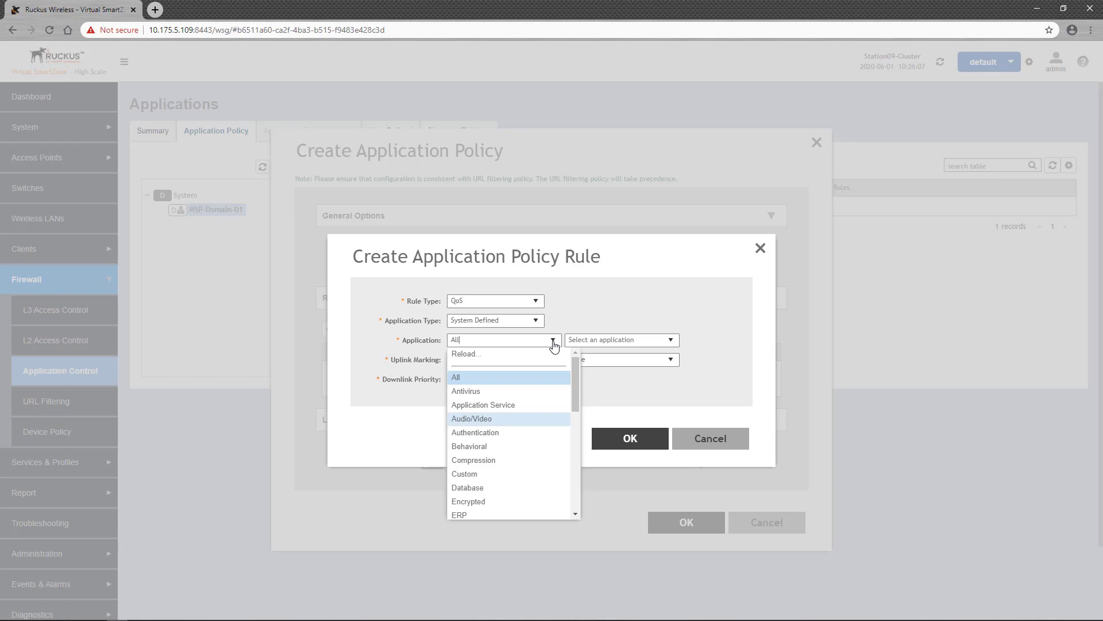
left_click(520, 421)
left_click(670, 341)
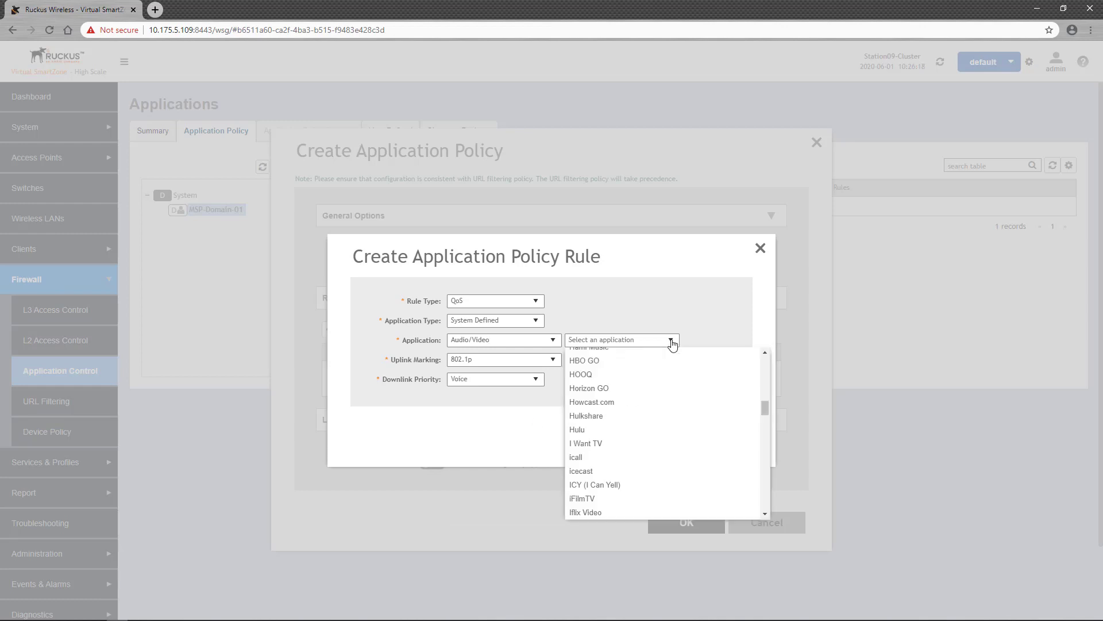
left_click(637, 362)
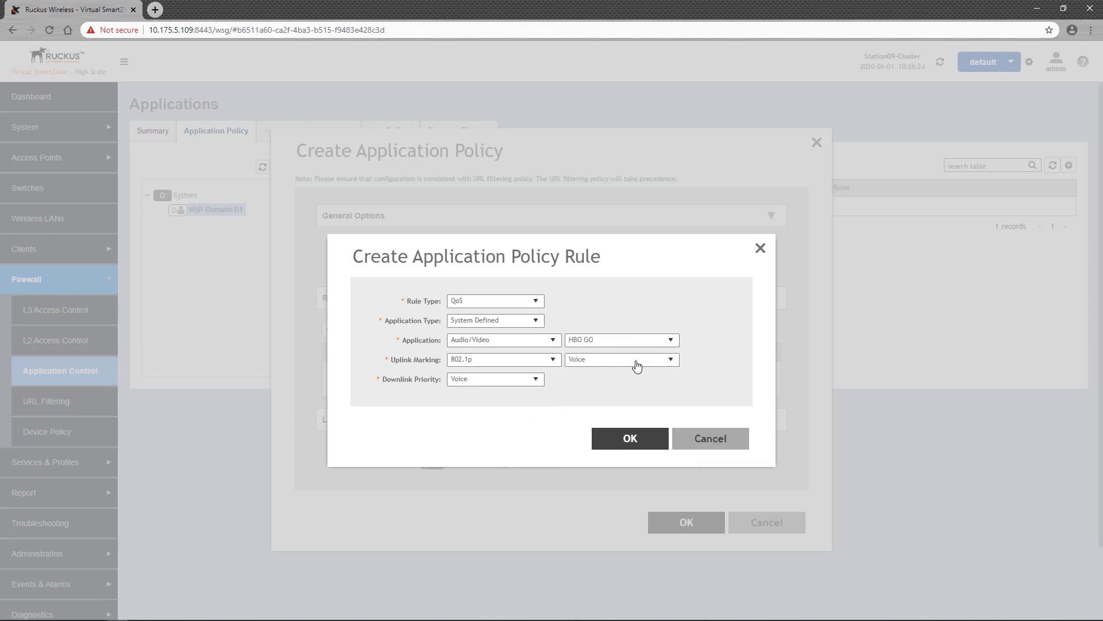
Set the QoS rule's uplink marking to Both with Video and its downlink priority to Video, and save the rule
left_click(555, 363)
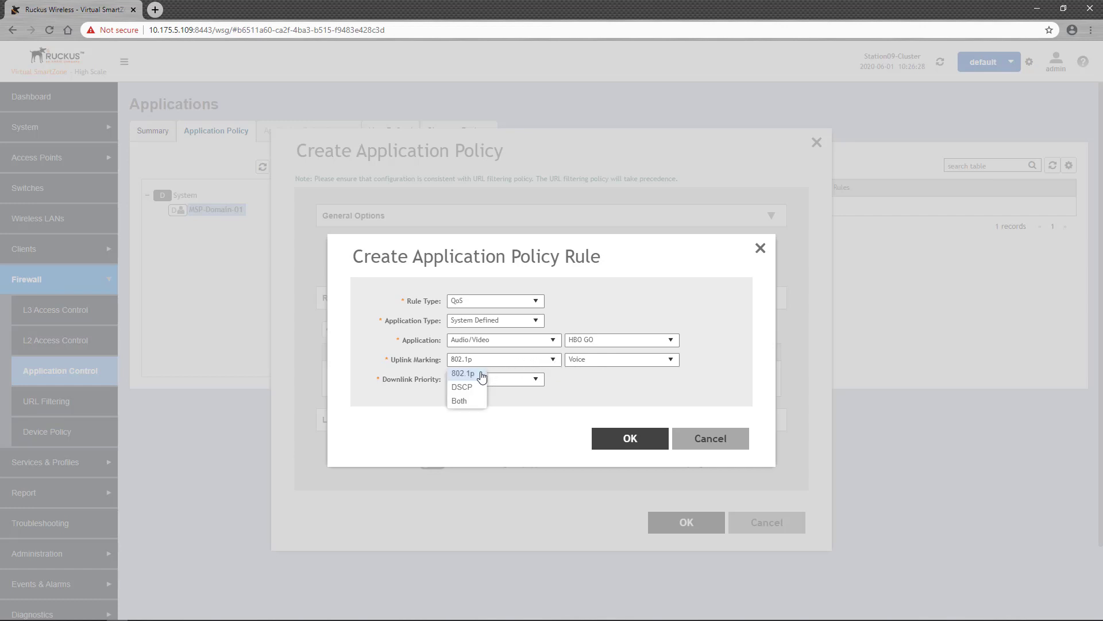
left_click(460, 401)
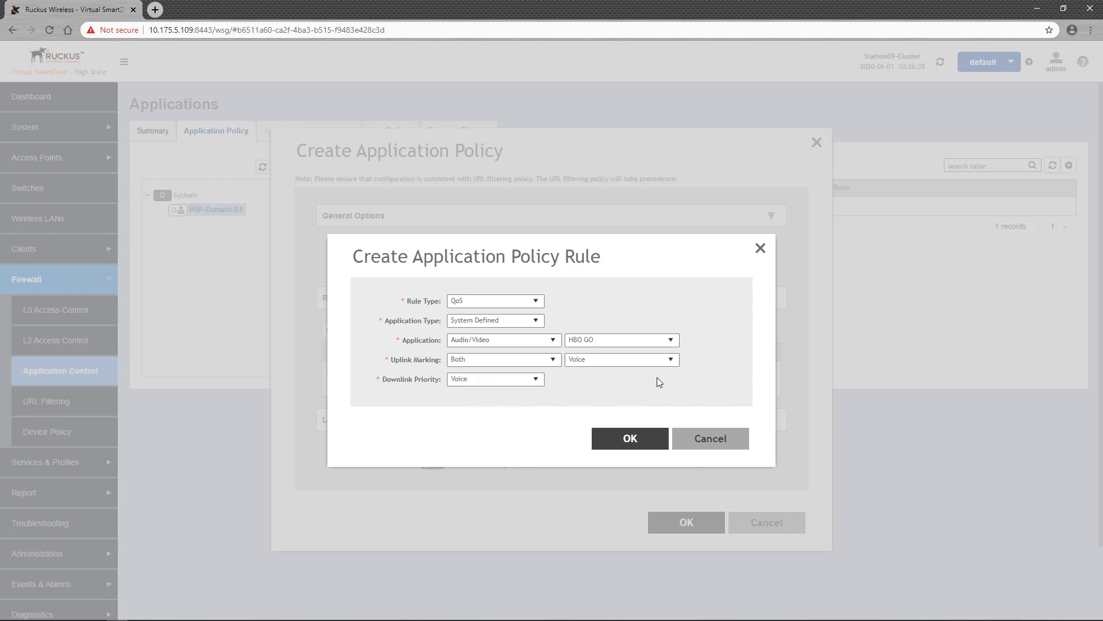
left_click(670, 361)
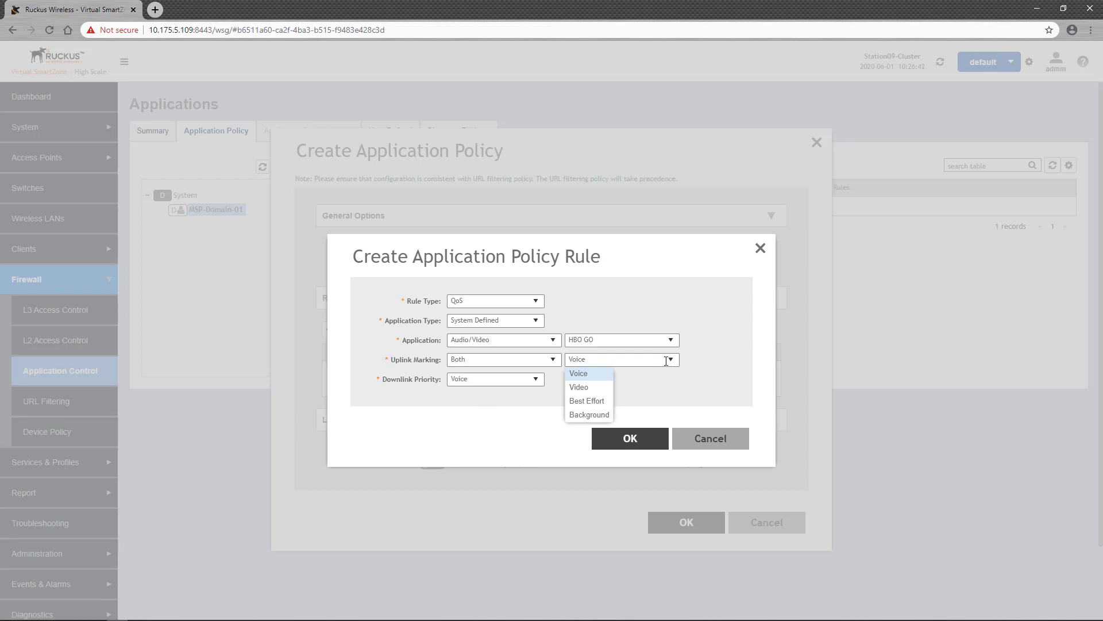
left_click(608, 394)
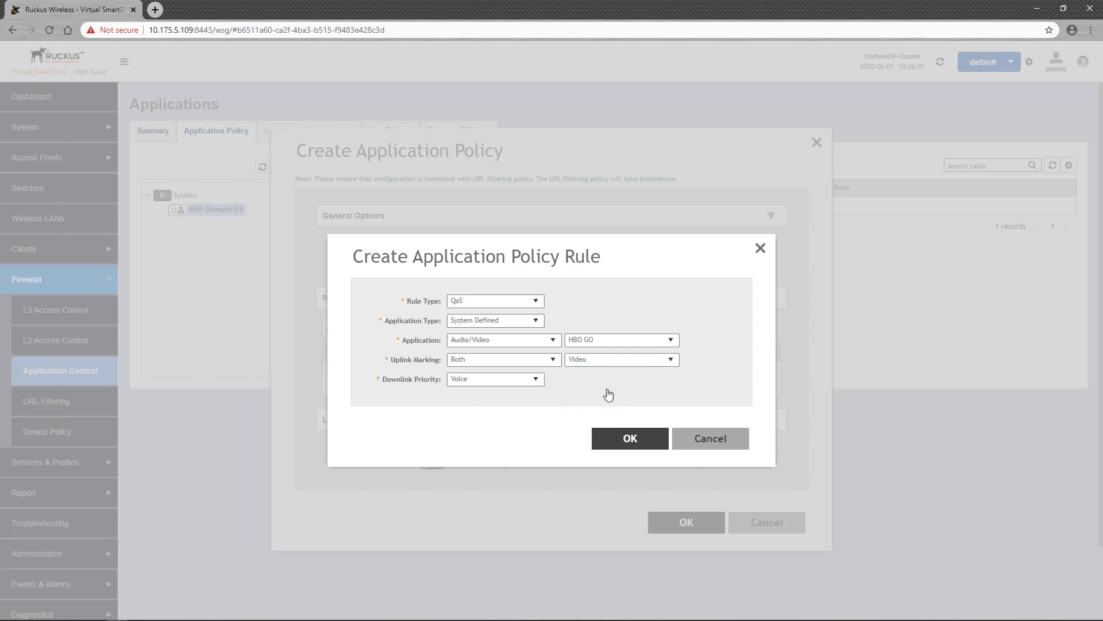
left_click(538, 382)
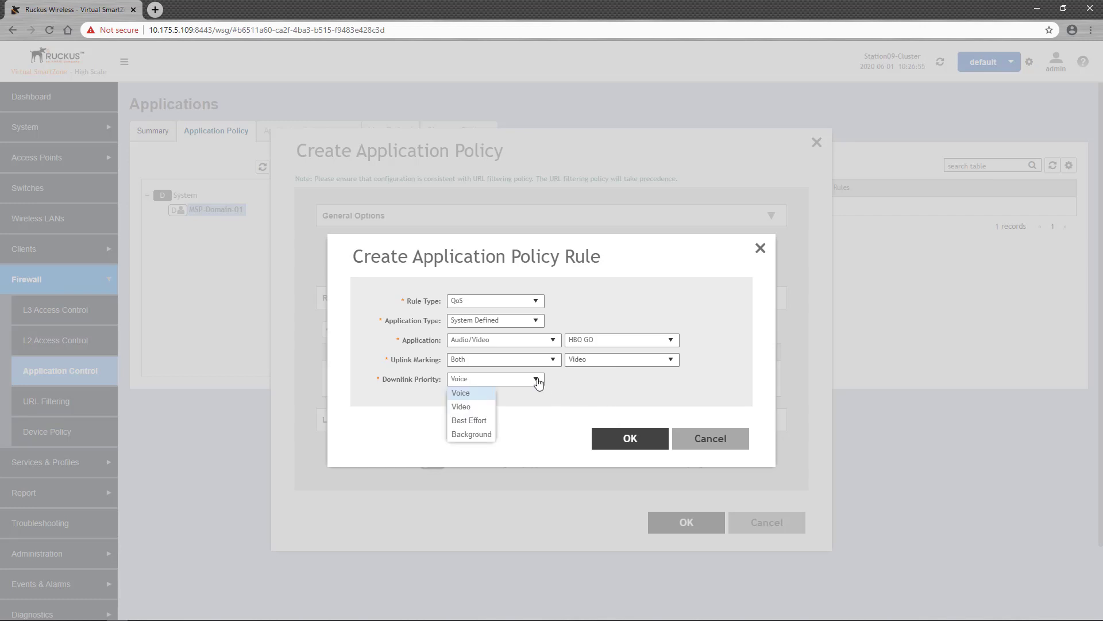
left_click(482, 407)
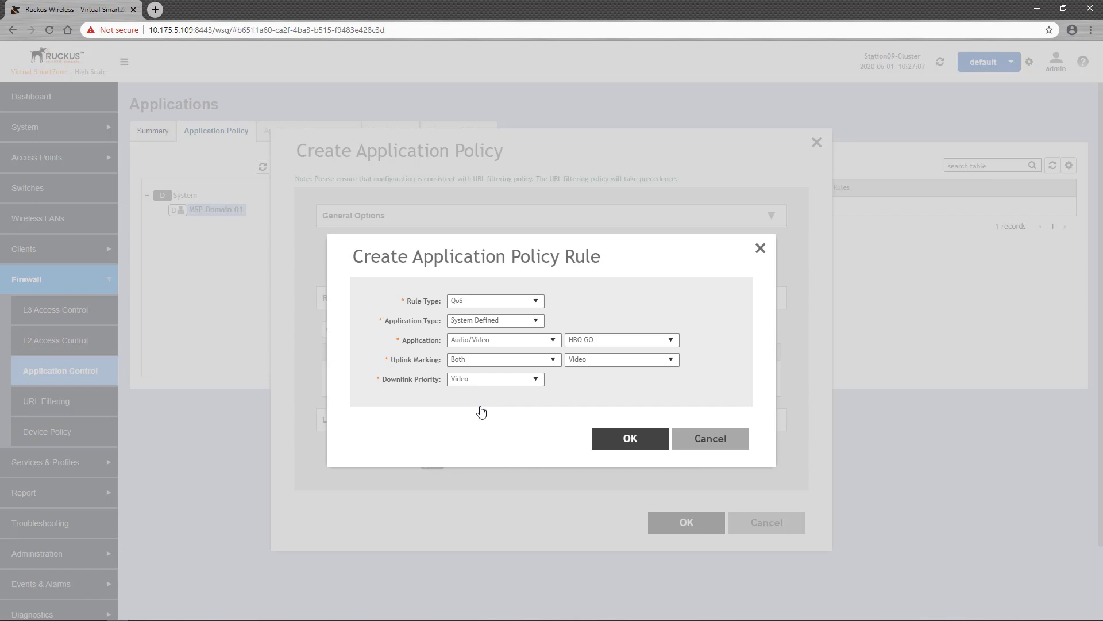
left_click(630, 438)
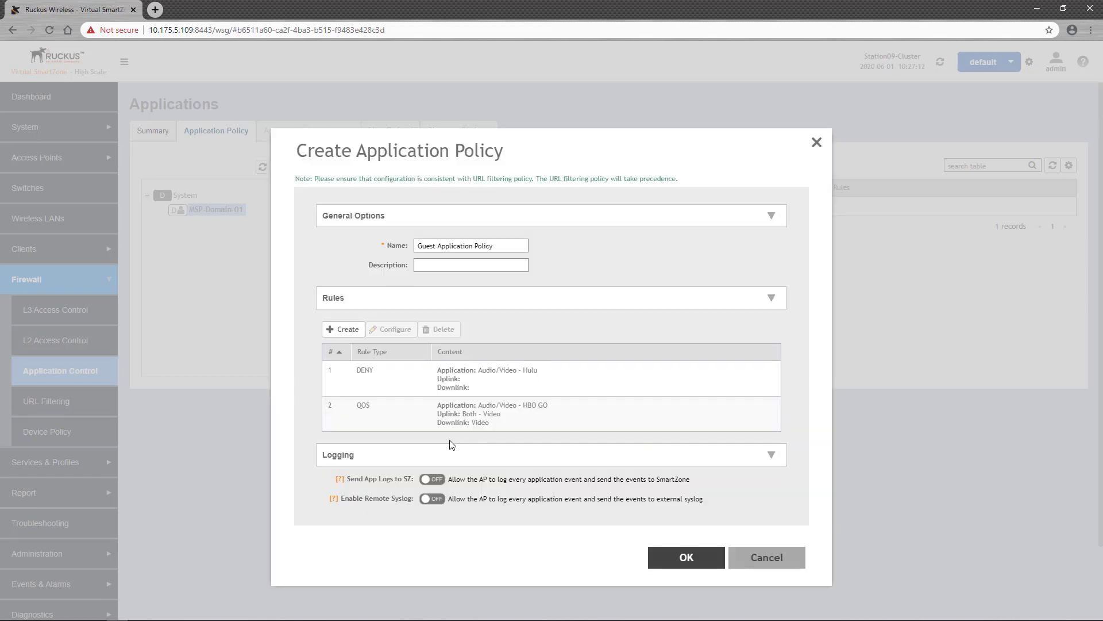
Start a third rule of type Rate Limiting for the system-defined Netflix.com application in the Audio/Video category
left_click(342, 331)
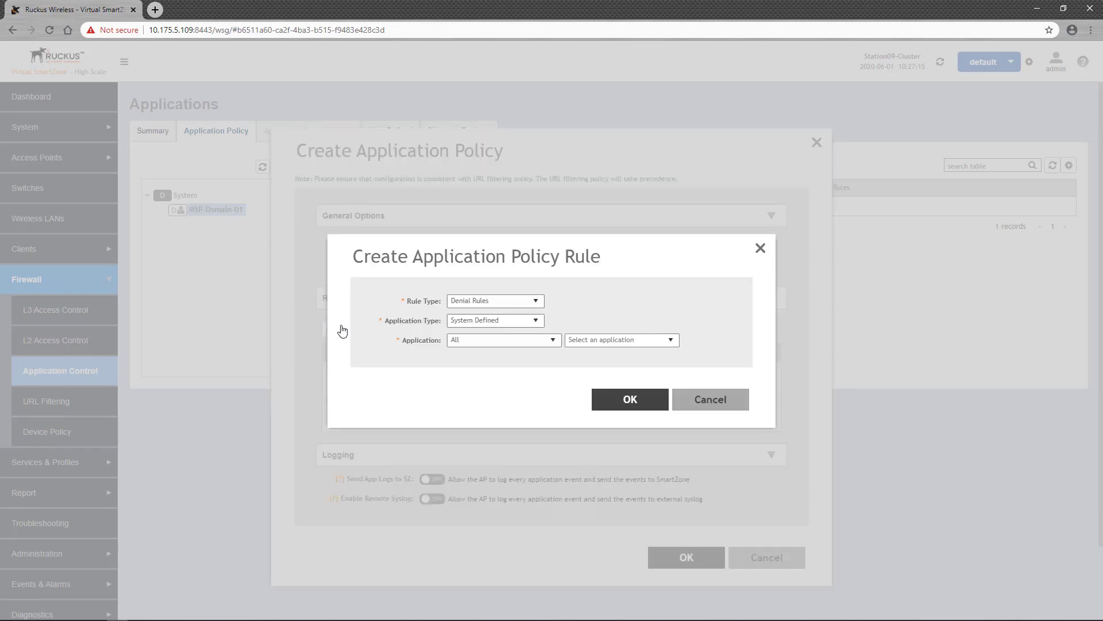
left_click(535, 301)
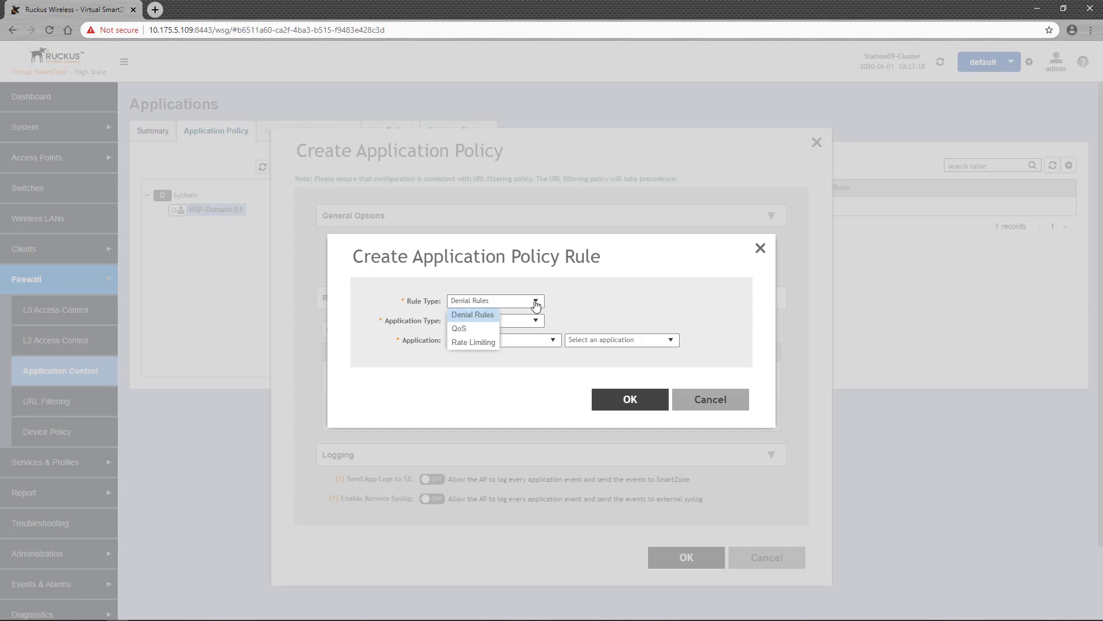
left_click(492, 343)
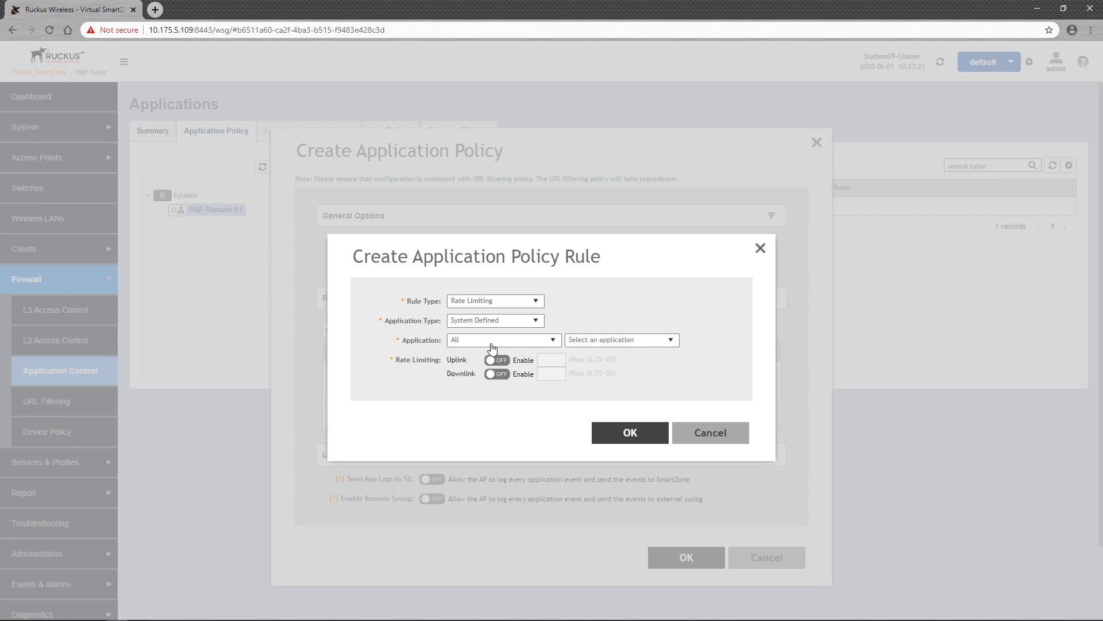
left_click(530, 320)
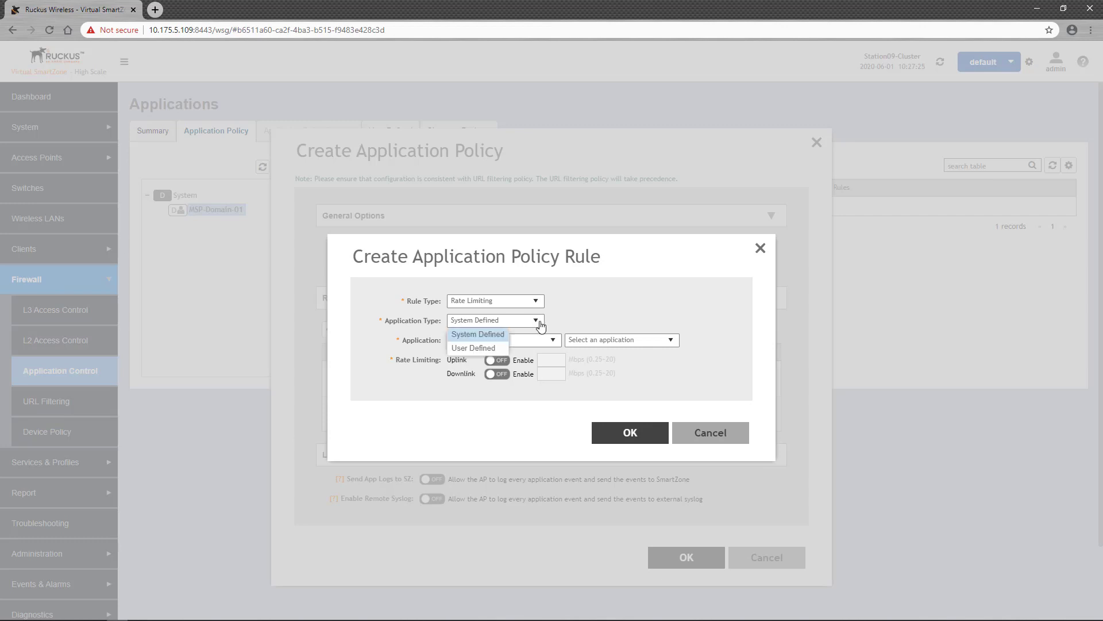
left_click(493, 336)
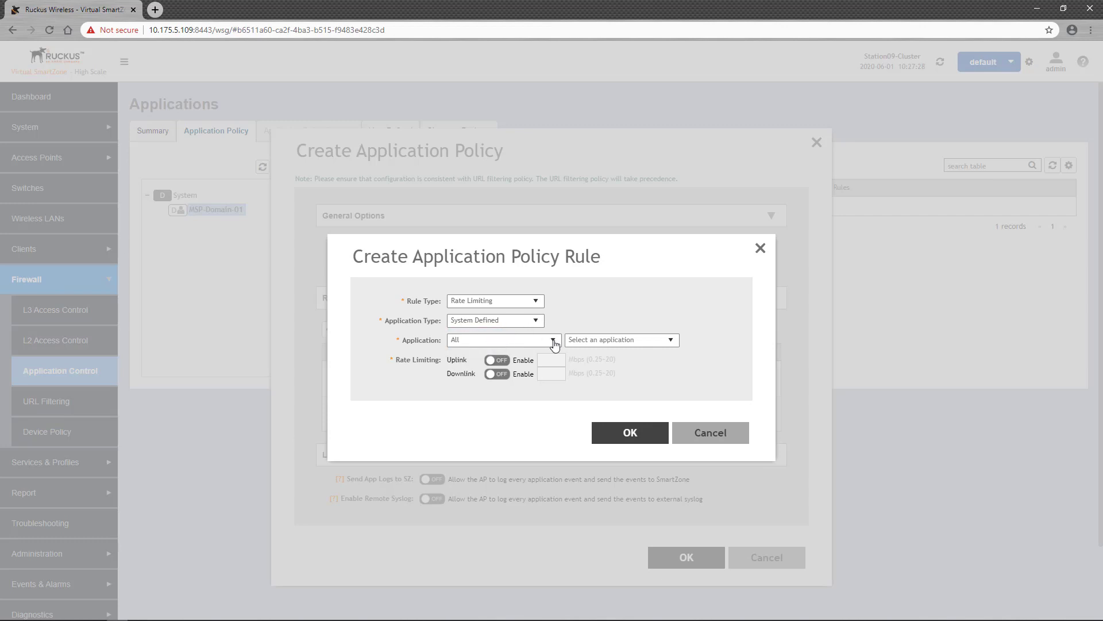
left_click(553, 341)
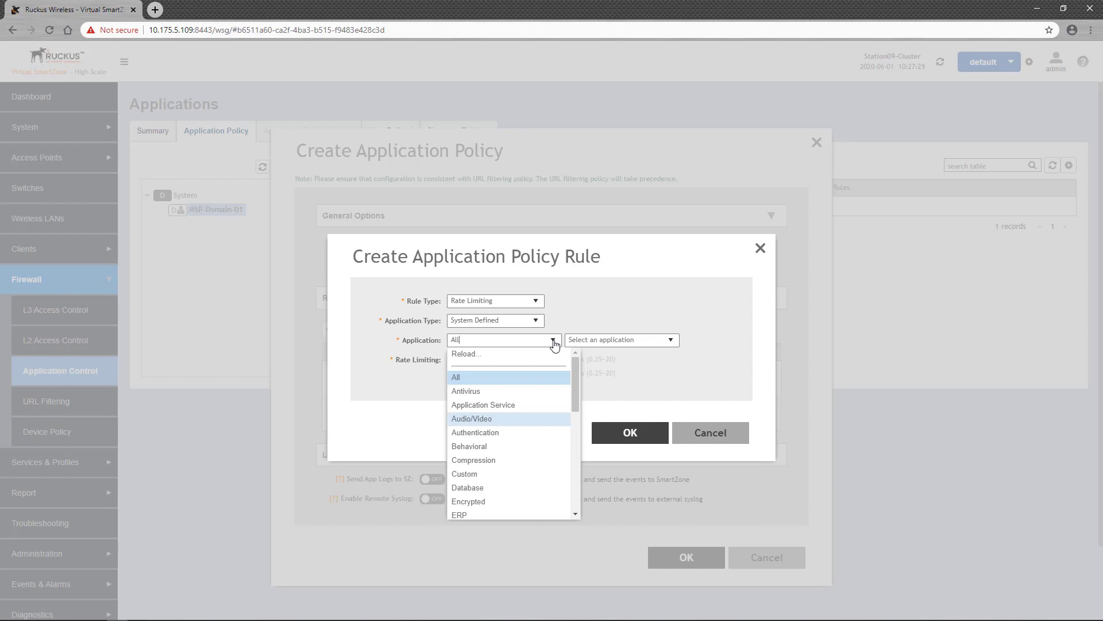
left_click(500, 422)
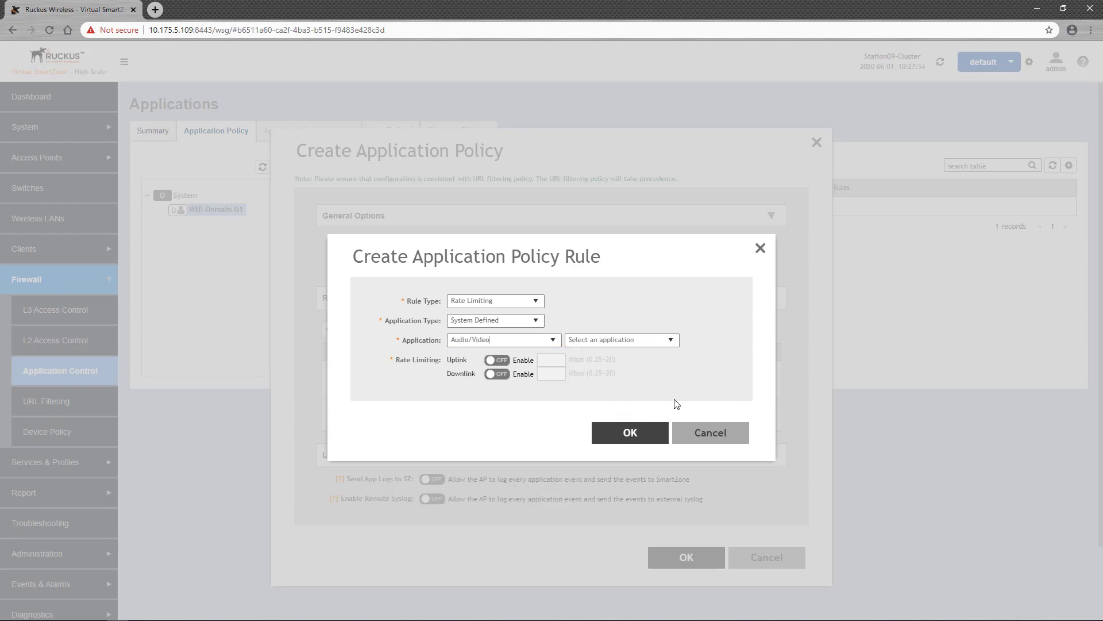
left_click(672, 342)
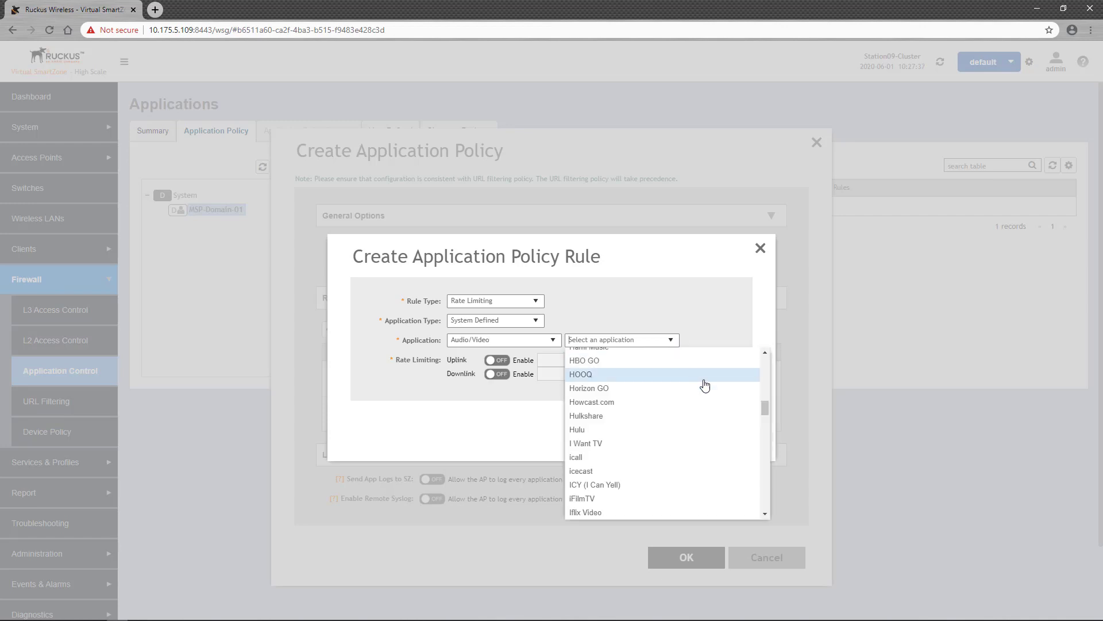
left_click_drag(765, 409, 764, 437)
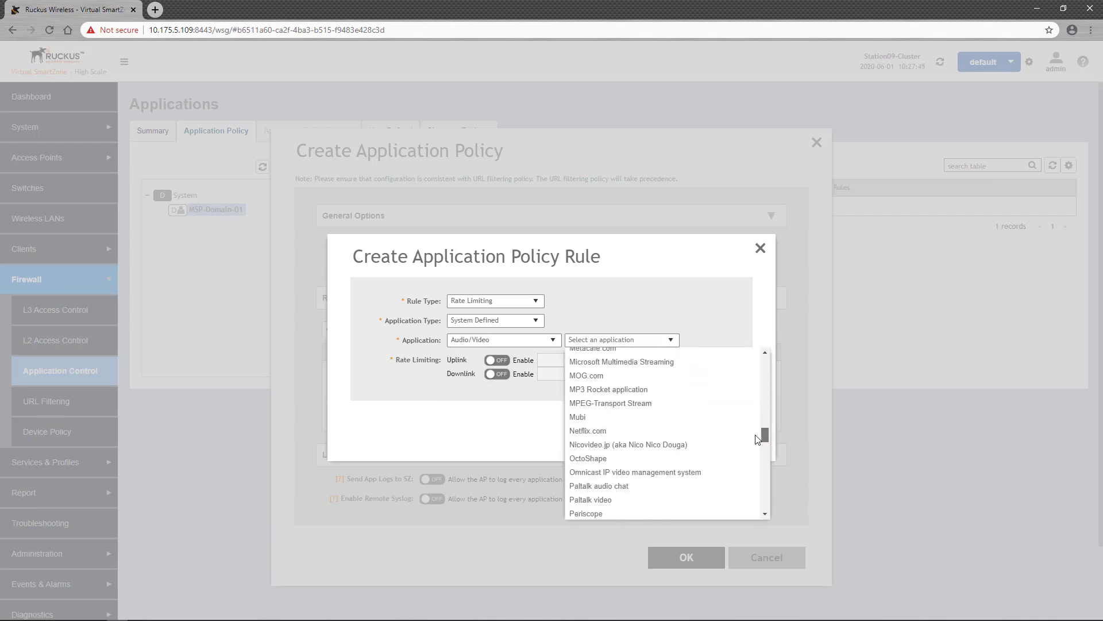
left_click(606, 437)
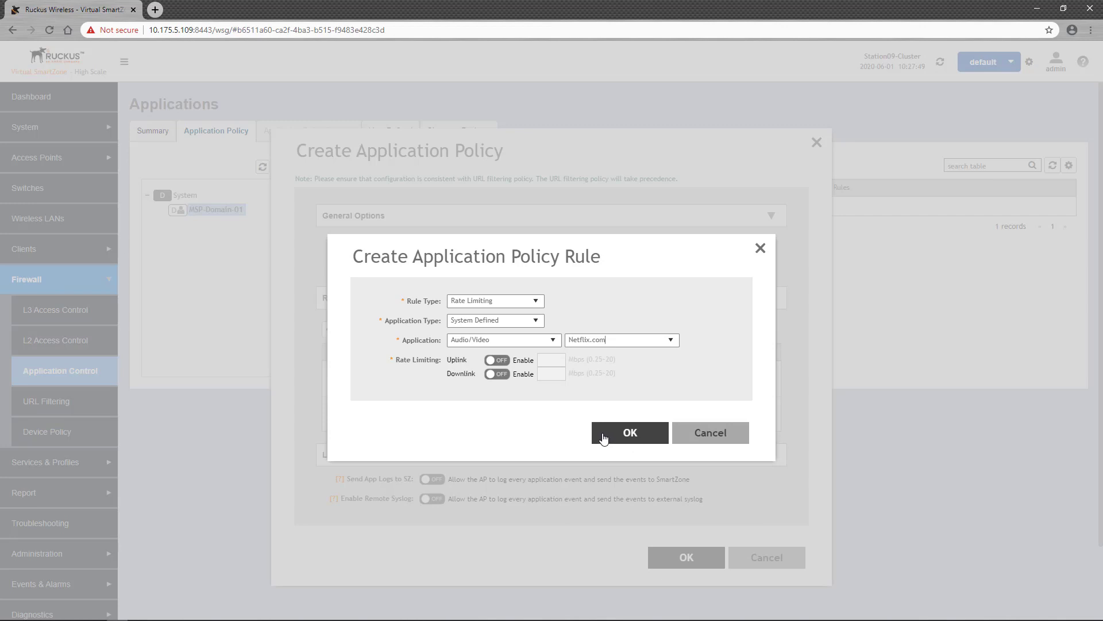
Enable rate limiting of 1 Mbps uplink and 2 Mbps downlink for the Netflix.com rule and save the rule
left_click(501, 361)
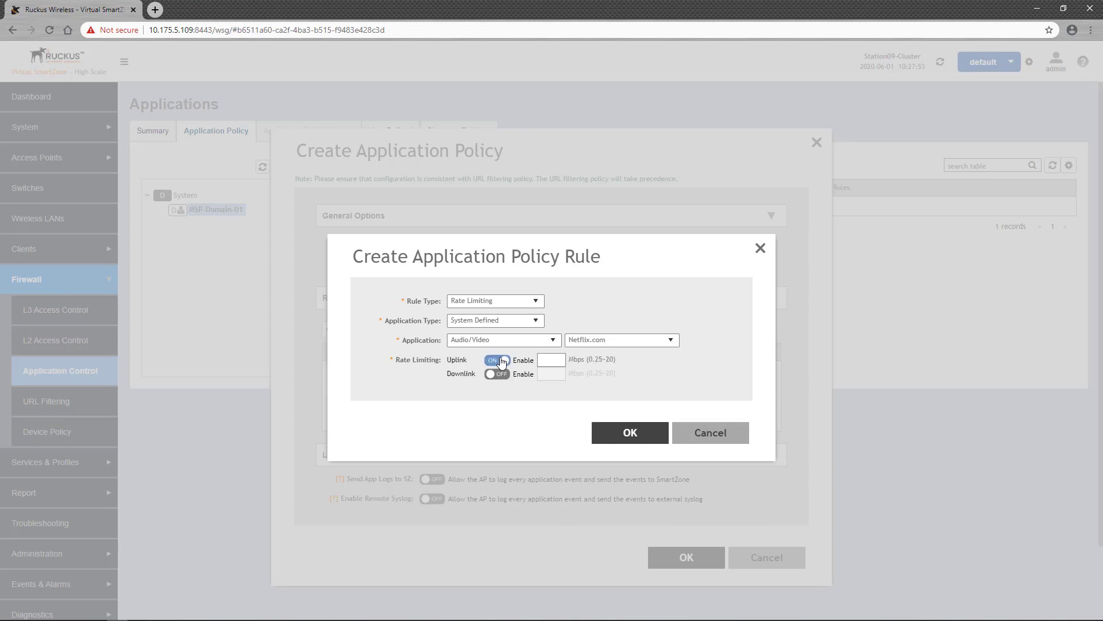
left_click(501, 374)
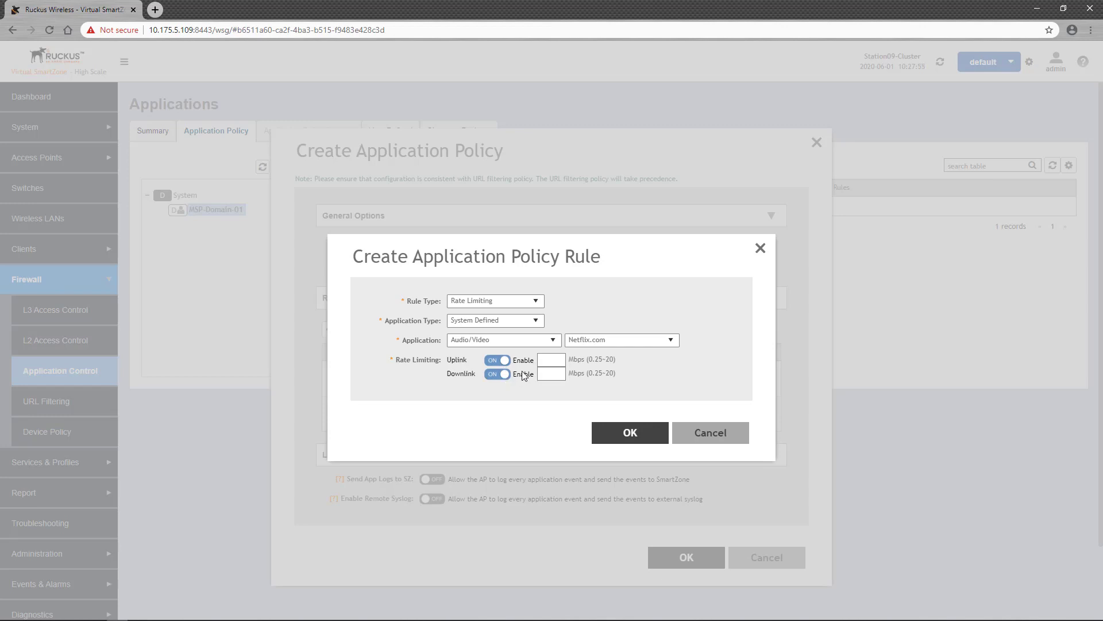
type("1")
left_click(551, 372)
type("2")
left_click(628, 432)
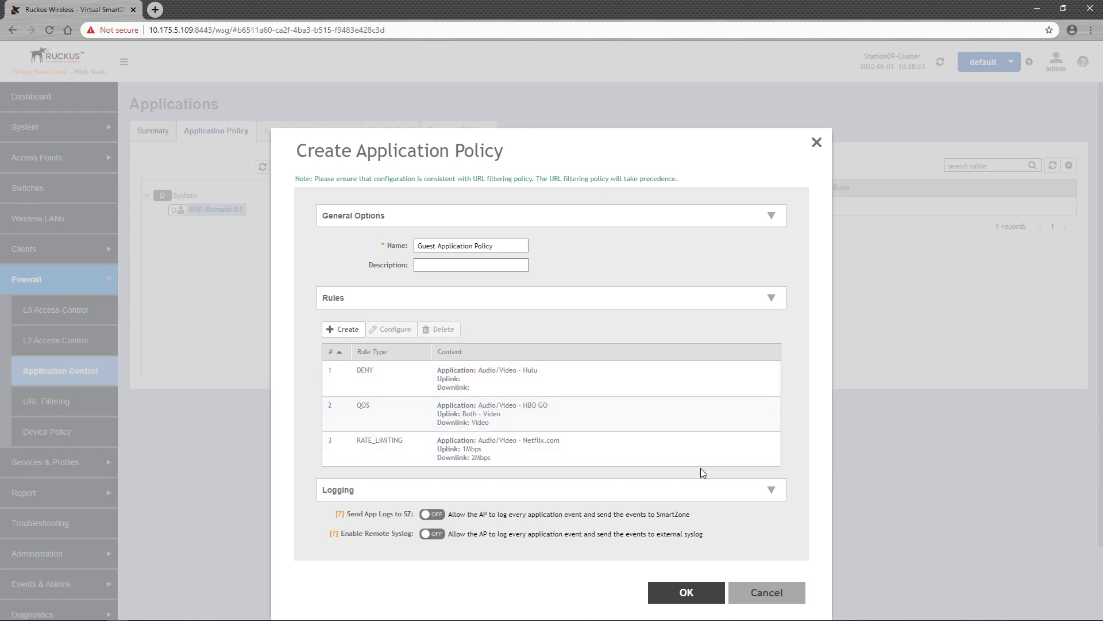
Switch the SmartZone app logging and remote syslog options on and back off, and save the Guest Application Policy
left_click(436, 519)
left_click(436, 519)
left_click(432, 541)
left_click(432, 540)
left_click(690, 592)
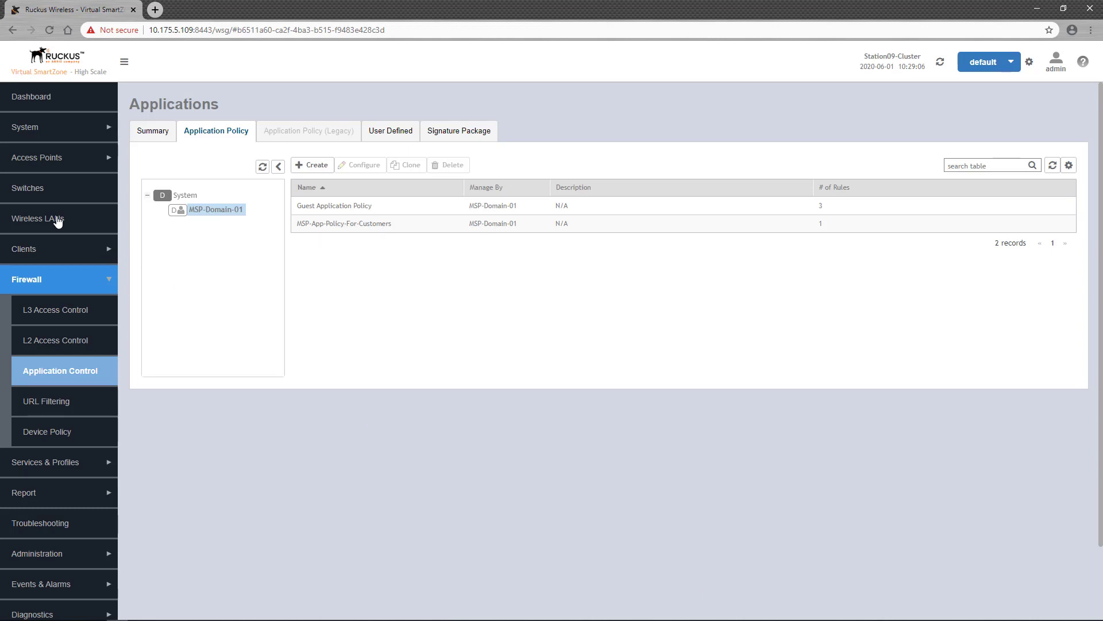
Open the configuration of GuestWLAN for editing from the wireless LAN list
left_click(57, 221)
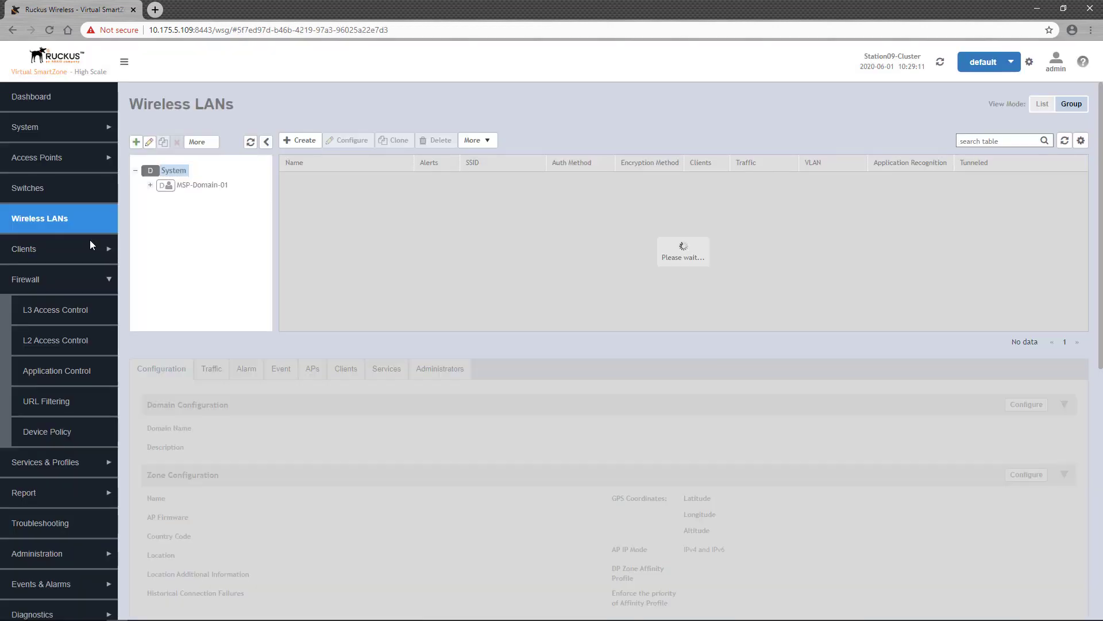
left_click(298, 181)
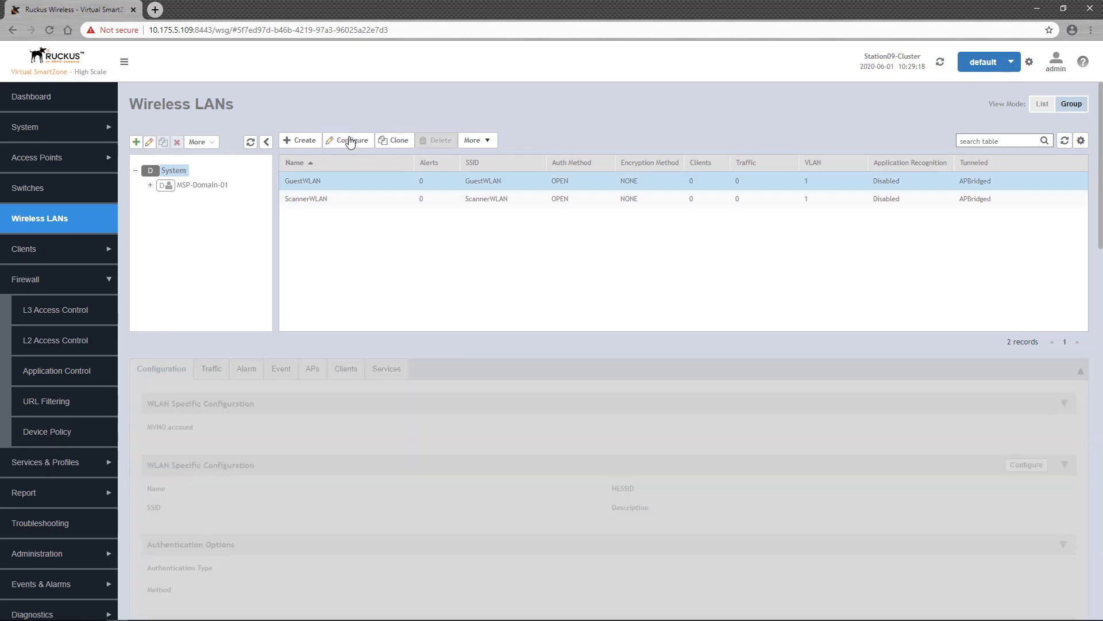
left_click(351, 141)
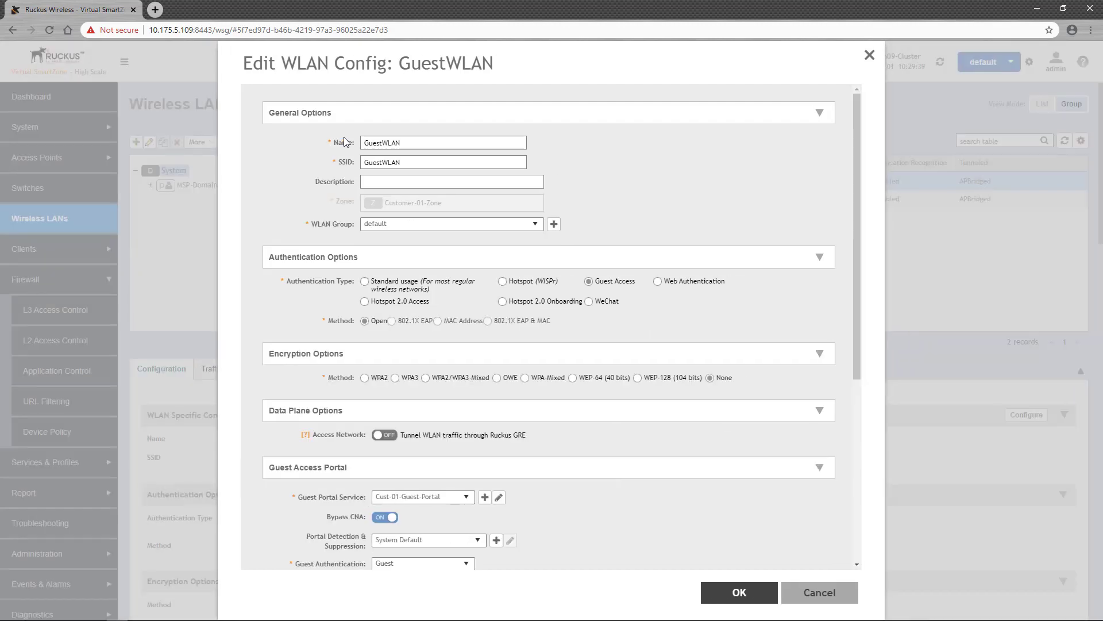
Collapse the General, Authentication, Encryption, Data Plane, Guest Access Portal and Options sections, and expand the Firewall Options section
left_click(820, 113)
left_click(820, 147)
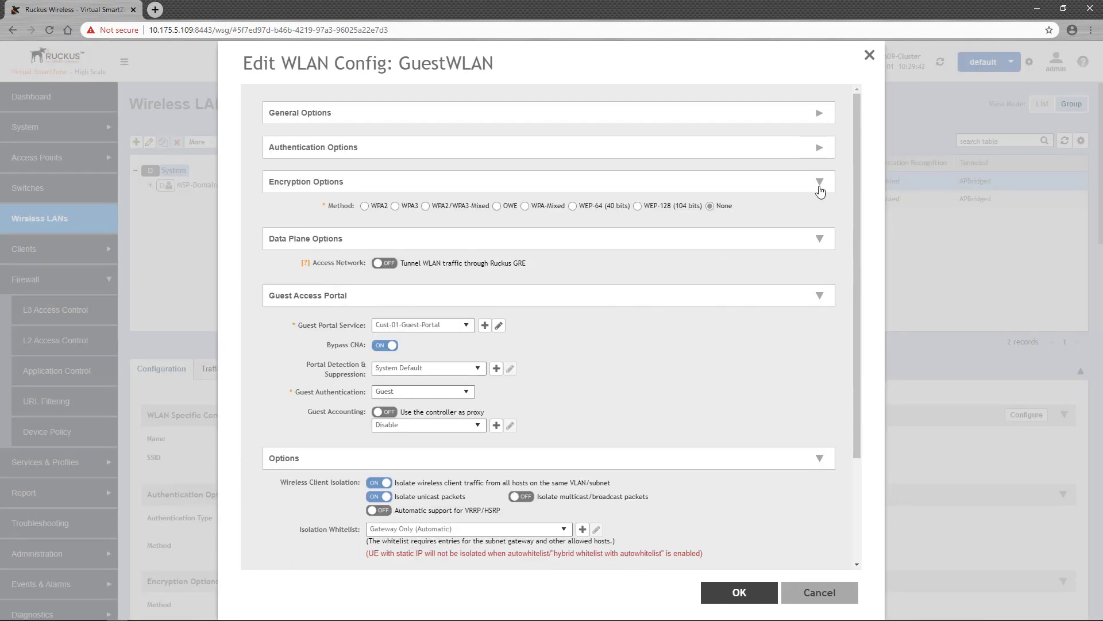
left_click(819, 181)
left_click(819, 216)
left_click(819, 250)
left_click(823, 286)
left_click(434, 358)
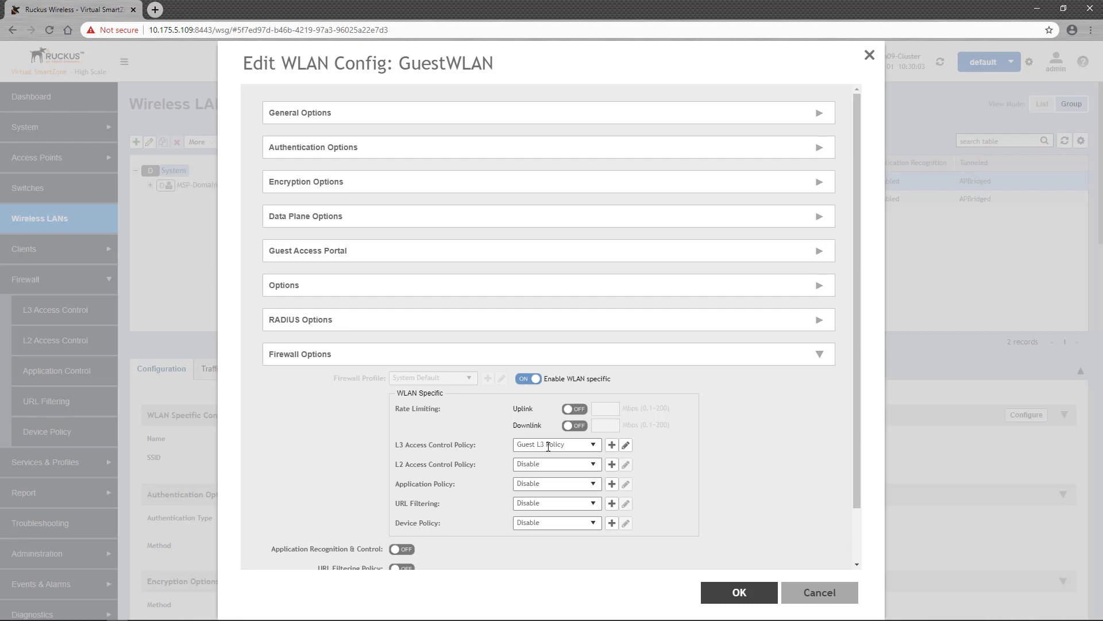
Assign Guest Application Policy as GuestWLAN's application policy, enable Application Recognition & Control, and save the WLAN
scroll(548, 447, "down", 1)
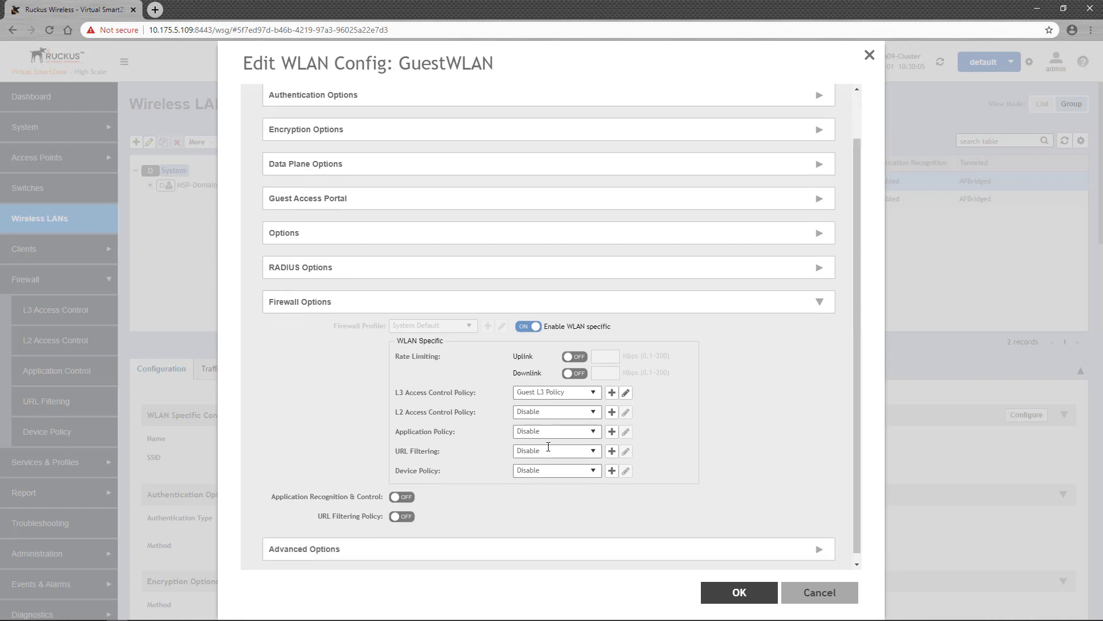
left_click(595, 427)
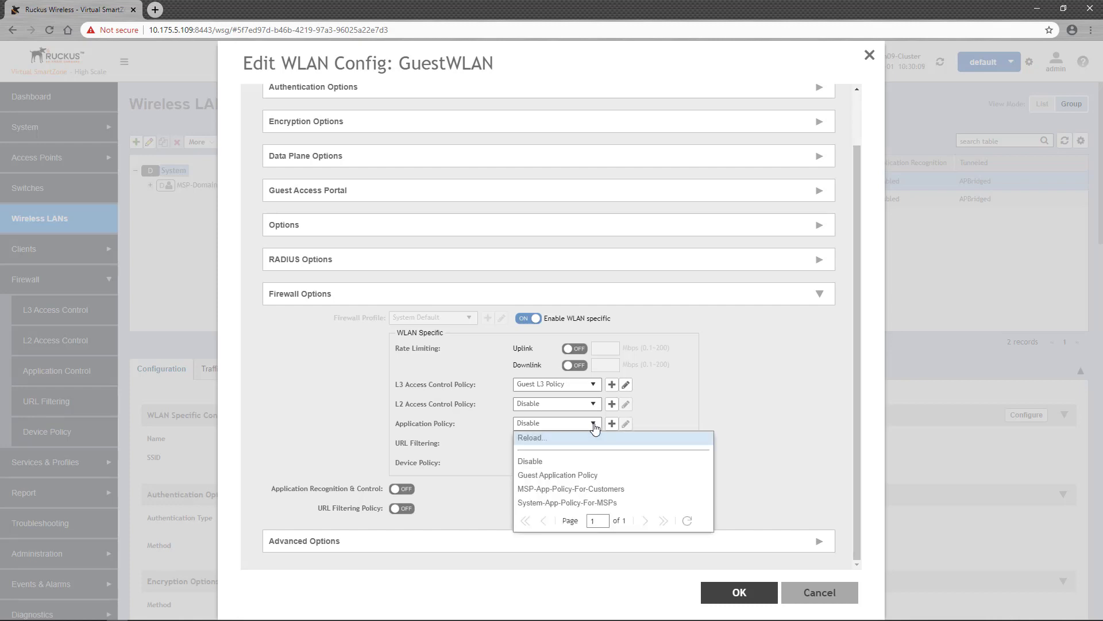
left_click(578, 476)
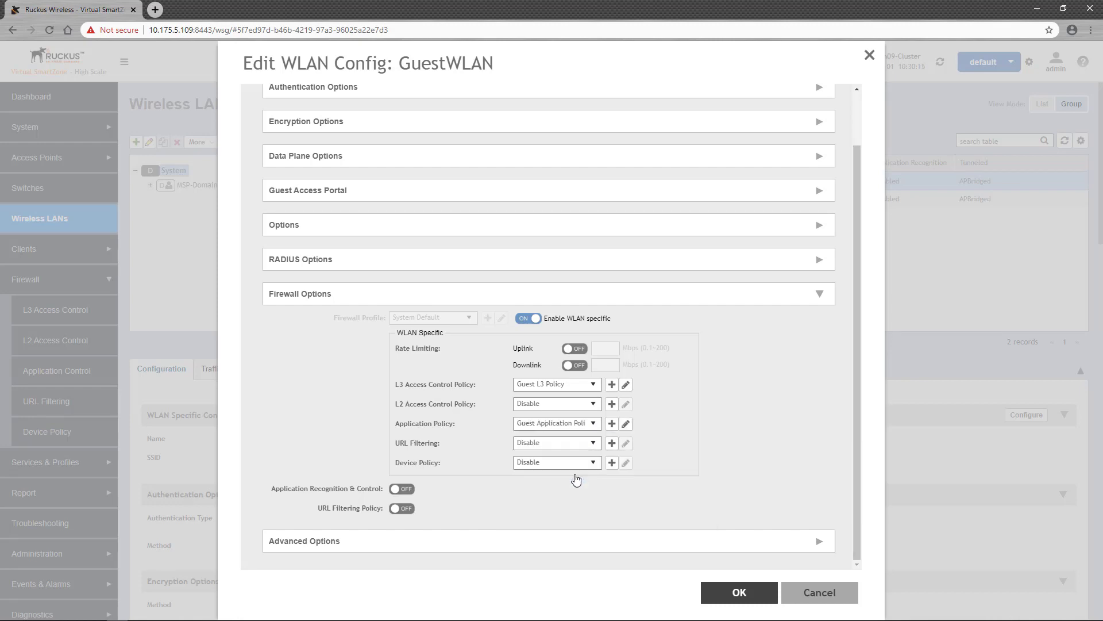
left_click(409, 493)
left_click(739, 592)
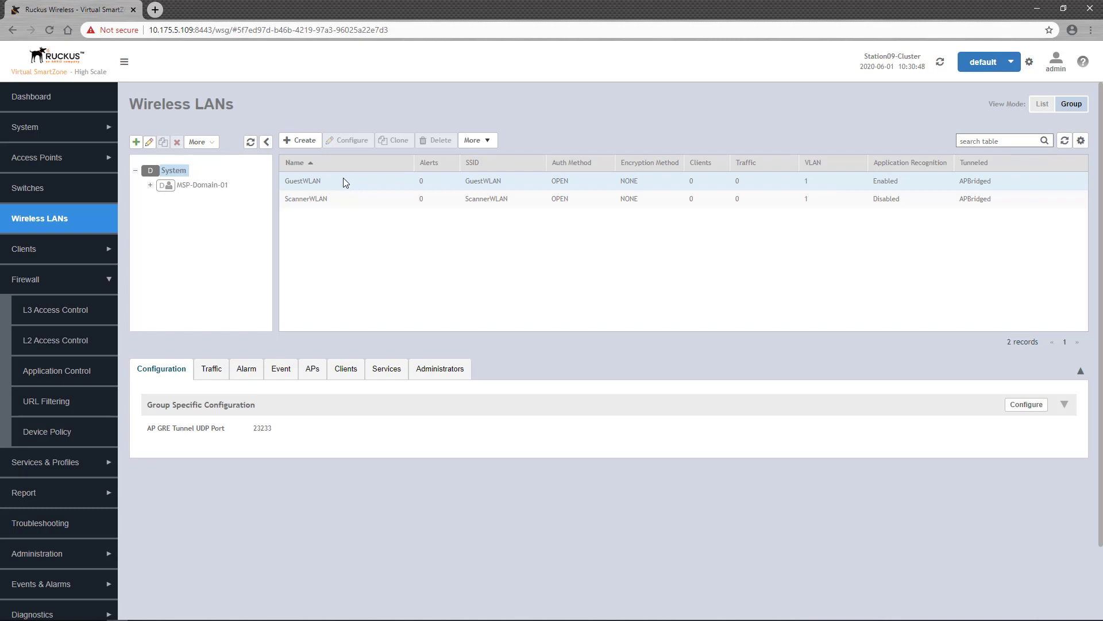
Select GuestWLAN and review its configuration details
left_click(345, 178)
scroll(425, 353, "down", 15)
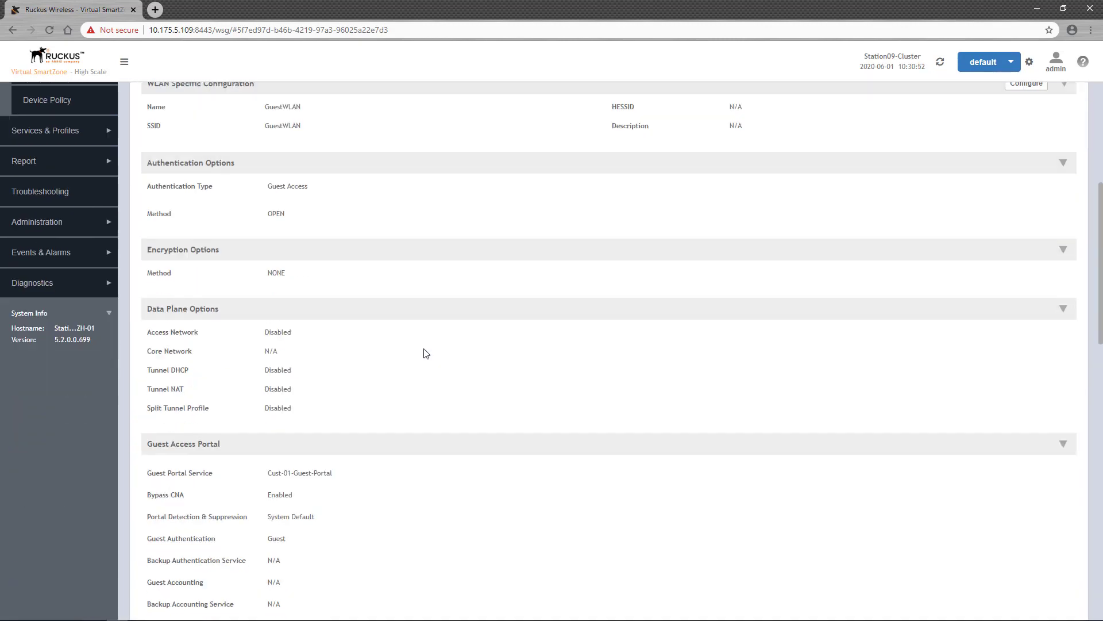